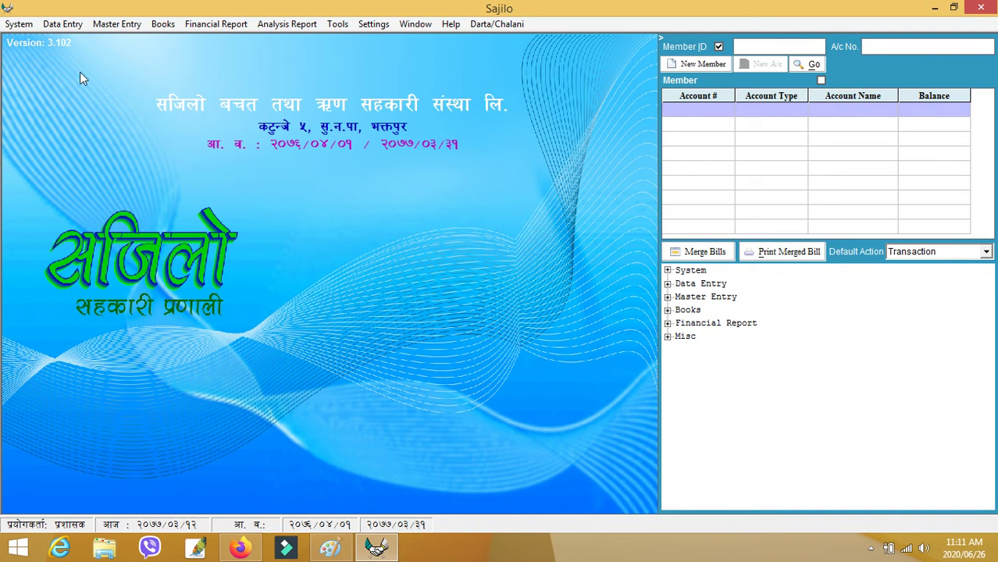
Open the journal voucher entries and start a new journal voucher
left_click(62, 25)
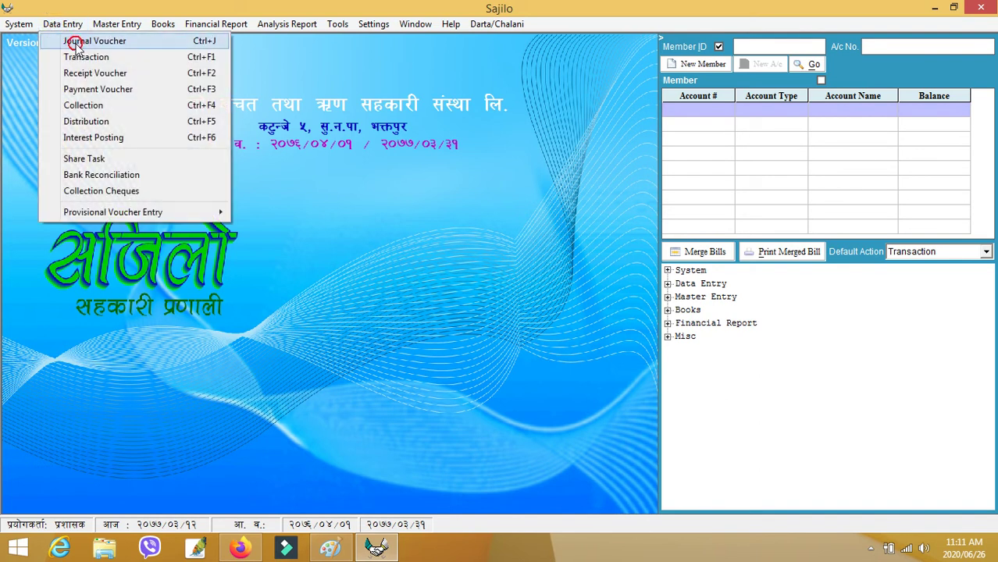
left_click(78, 37)
left_click(44, 103)
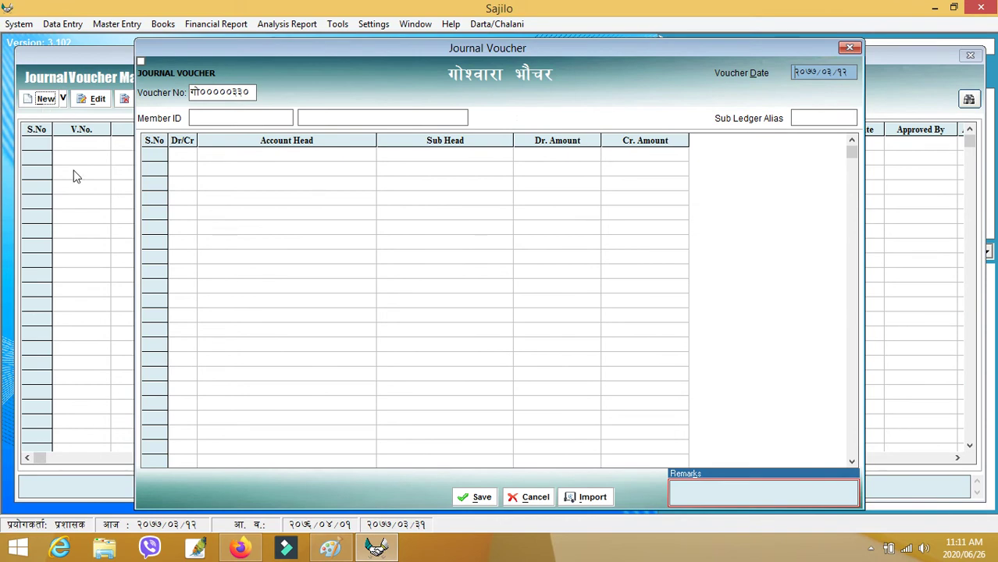
Add a debit line to the voucher with घरभाडा as its account head
left_click(185, 156)
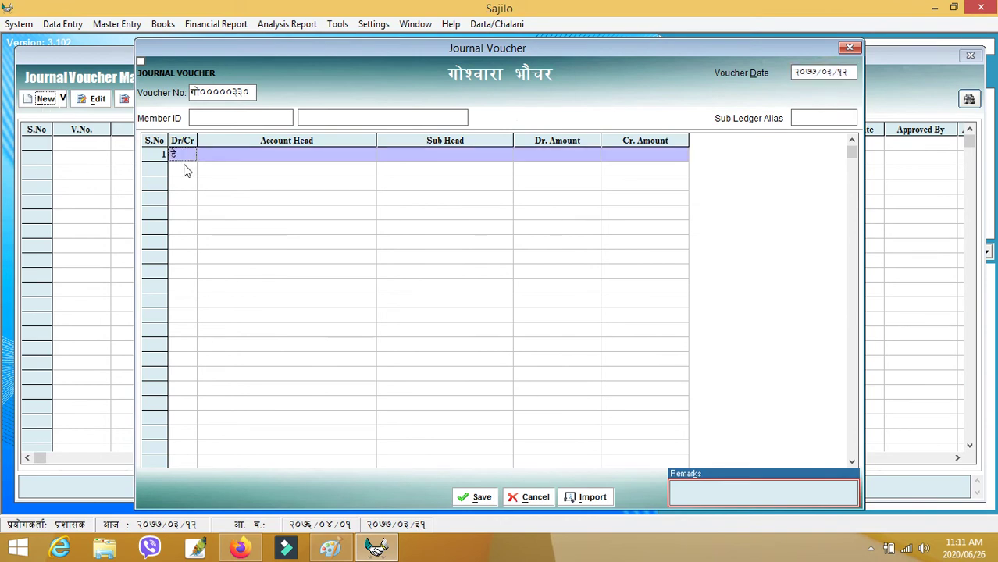
key("Down")
left_click(185, 157)
left_click(260, 156)
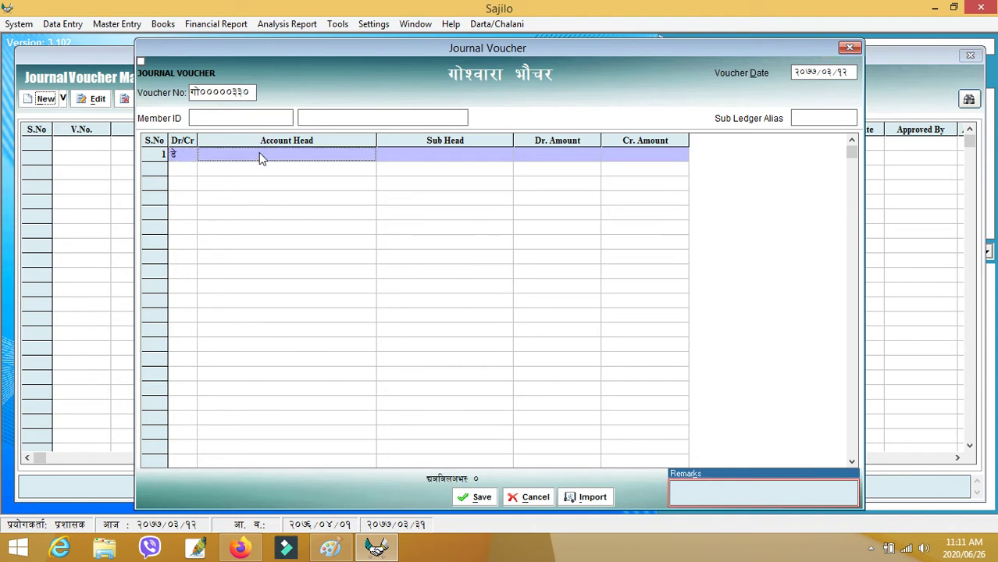
type("घर")
key("Down")
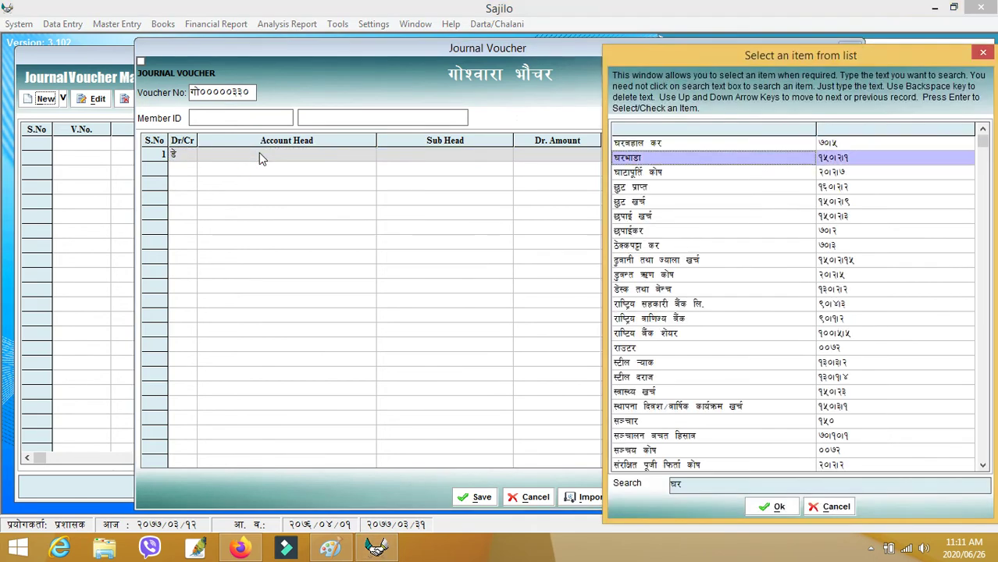
key("Return")
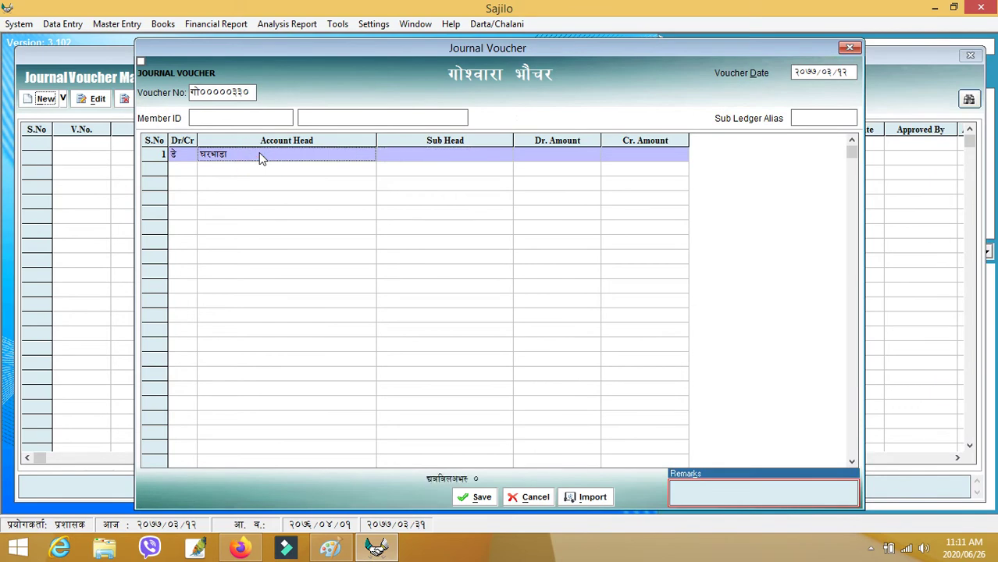
Enter the narration "चैत्र देखि असार सम्म" and a debit amount of ४५००० for the घरभाडा line
key("Return")
type("चैत्र देखि ।सार")
key("BackSpace")
key("BackSpace")
key("BackSpace")
key("BackSpace")
key("BackSpace")
type("असार सम्म")
key("Return")
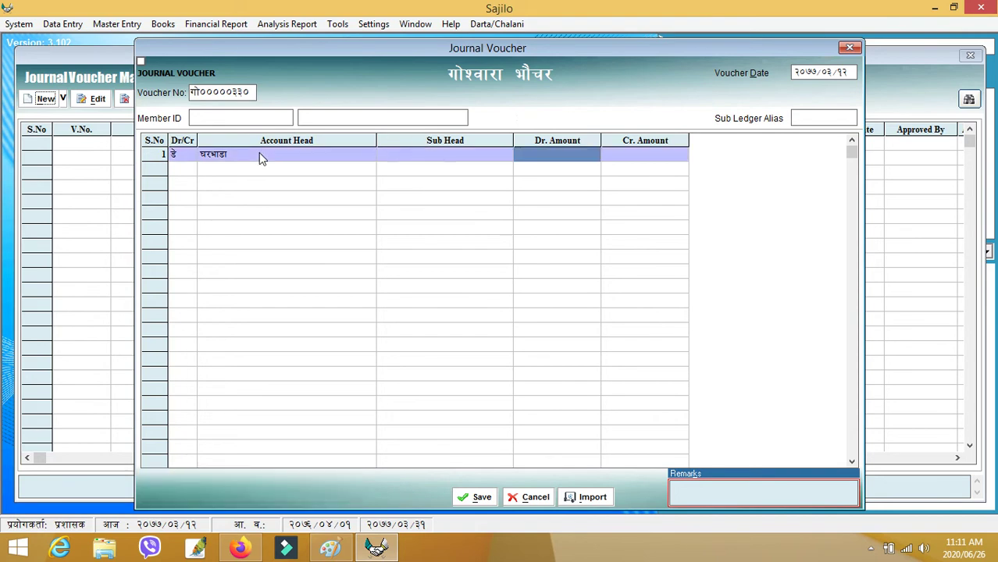
type("४५०००")
key("Return")
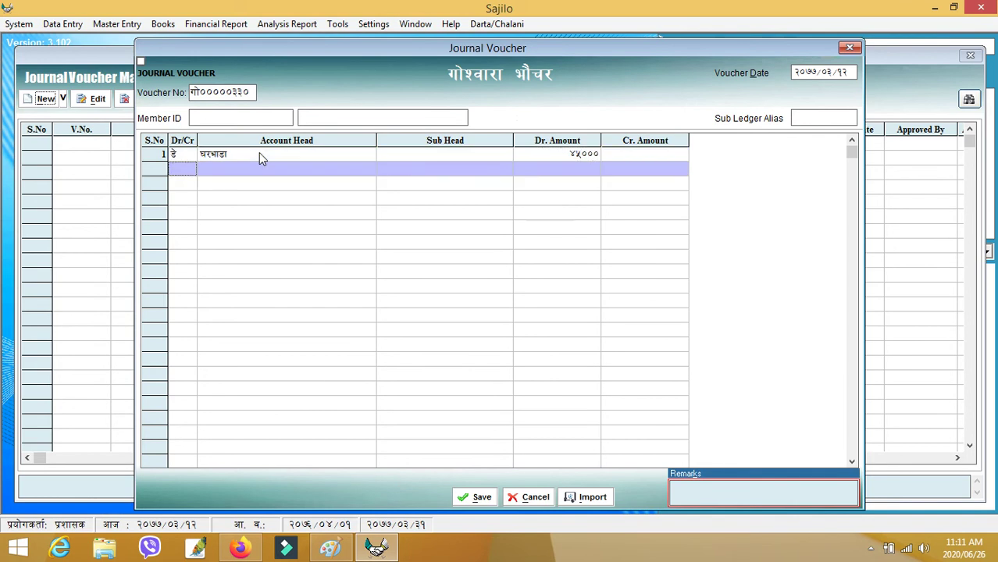
Add a debit line for मसलन्द खर्च with the narration "बलपेन, कापी, रबर" and an amount of २५०
type("मम")
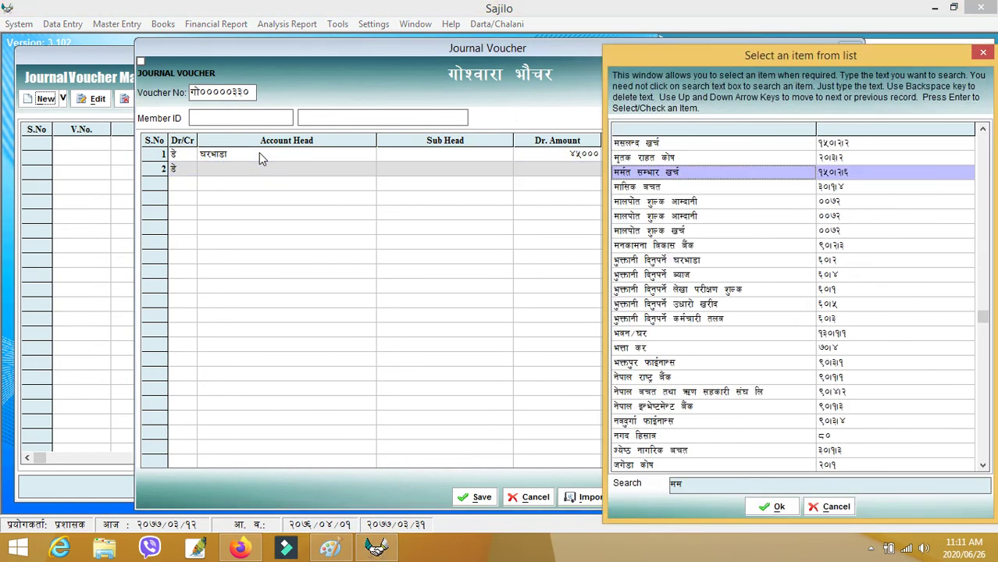
key("Up")
key("Return")
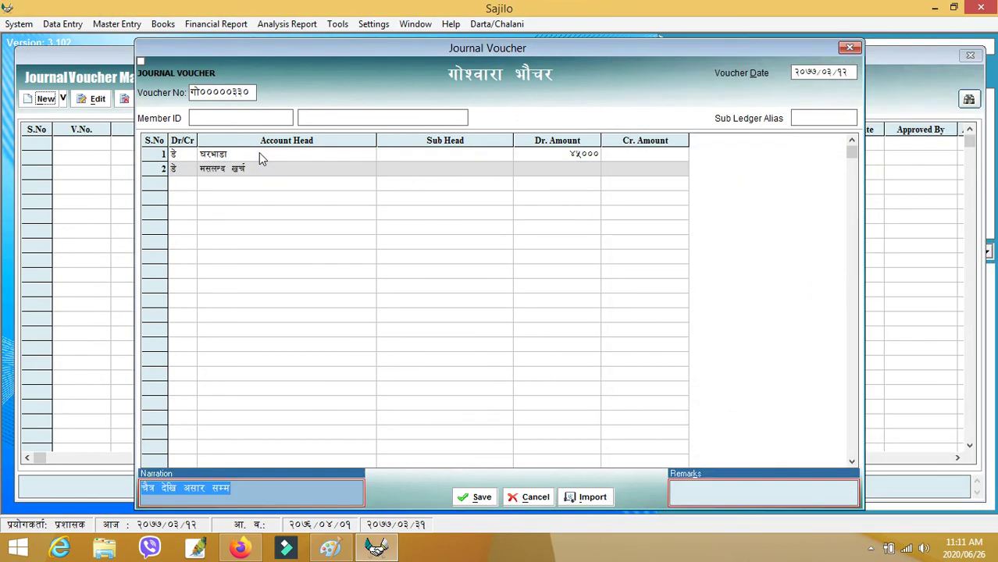
type("बलपेन")
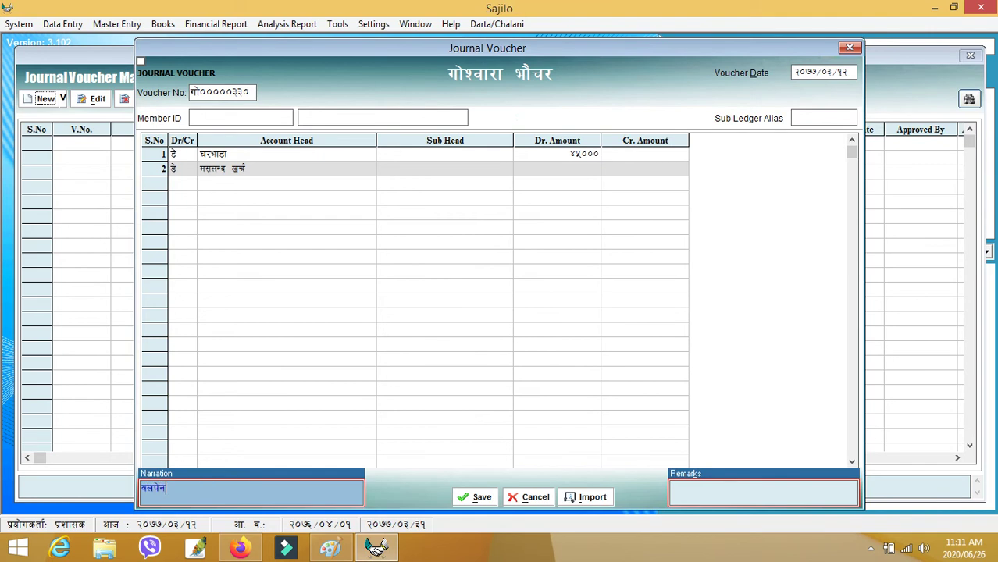
type(", कापी, रबर")
key("Return")
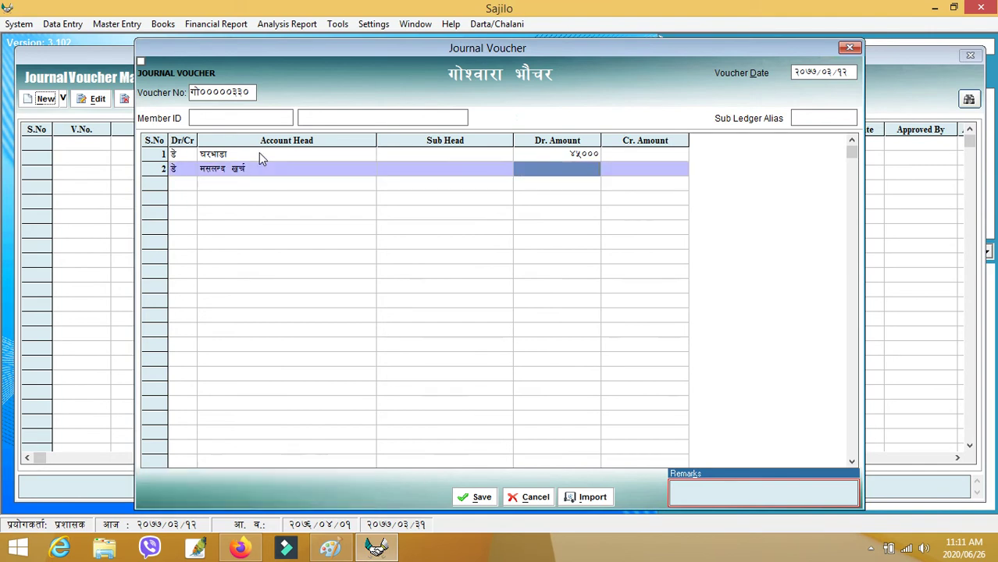
type("२५०")
key("Return")
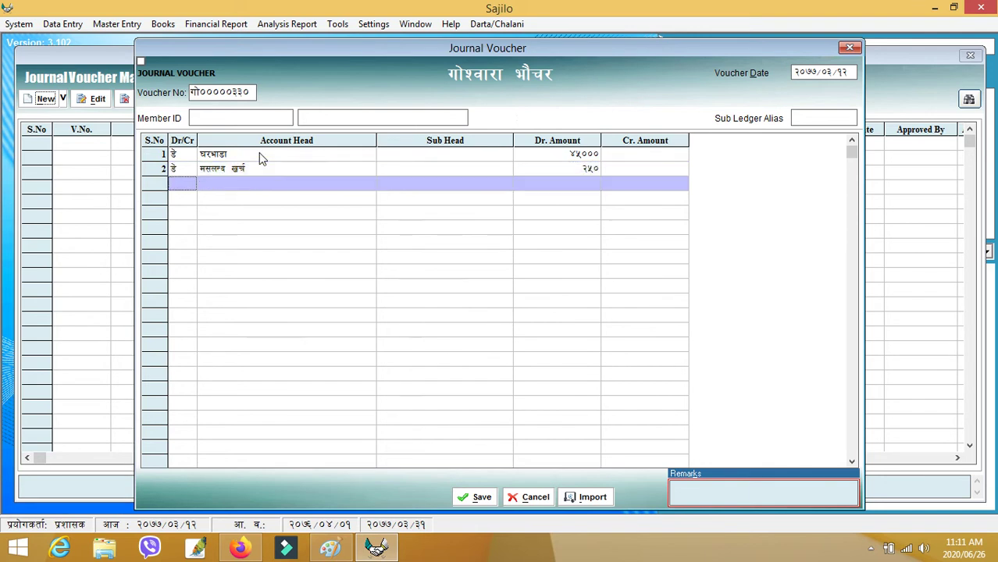
Add a debit line for मर्मत सम्भार खर्च with the narration "काउन्टर मर्मत" and an amount of ५८०
key("d")
key("Return")
type("मम")
key("Return")
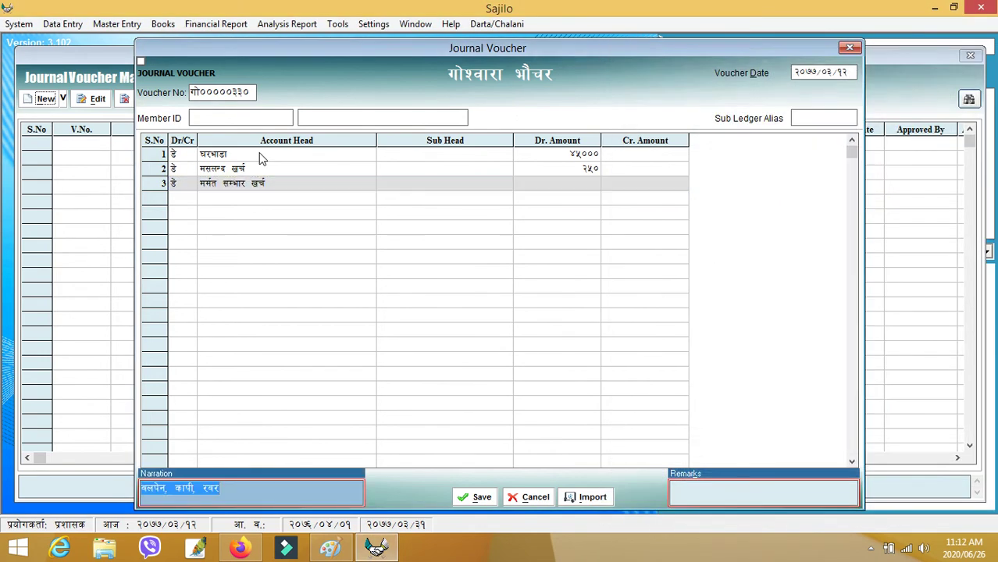
type("काउन्")
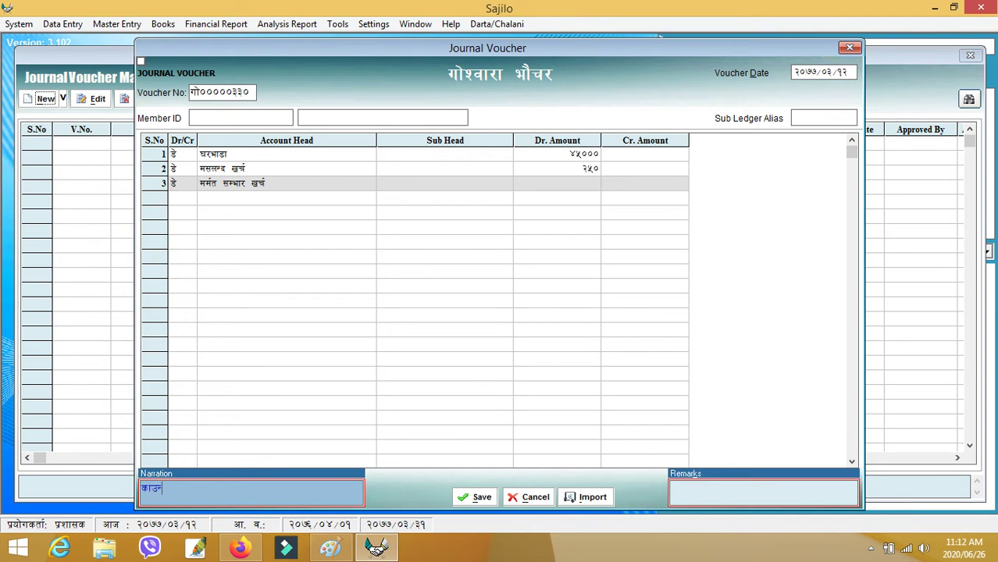
type("टर ममर्त")
left_click_drag(205, 488, 139, 490)
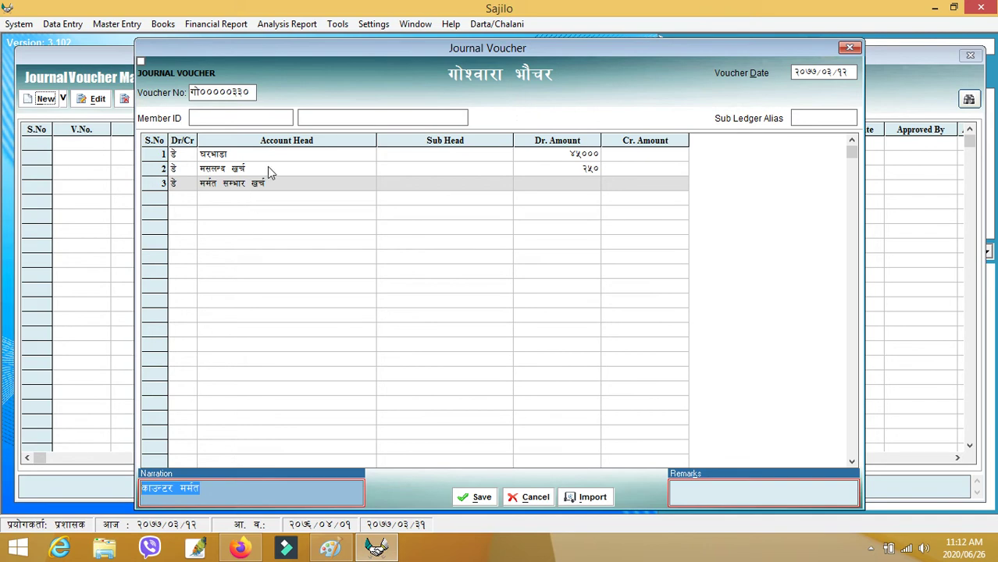
left_click(269, 186)
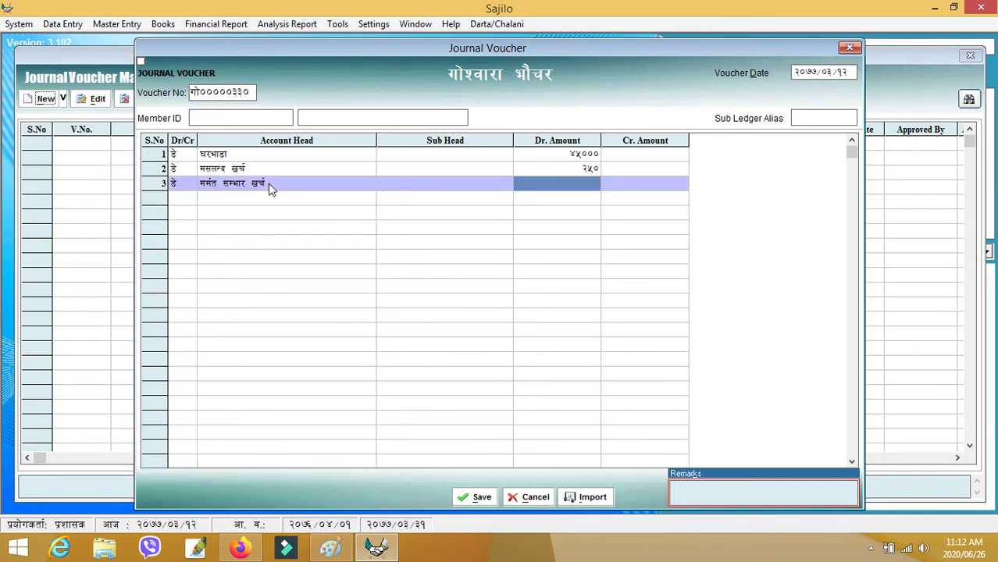
type("580")
key("Return")
key("Return")
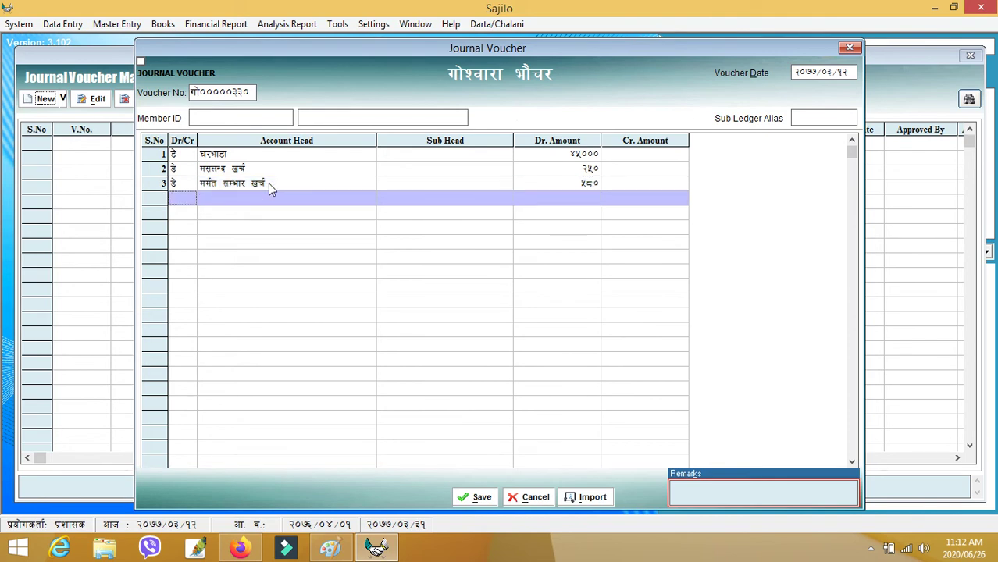
Add a credit line for घरबहाल कर with an amount of ४५००
key("c")
key("Return")
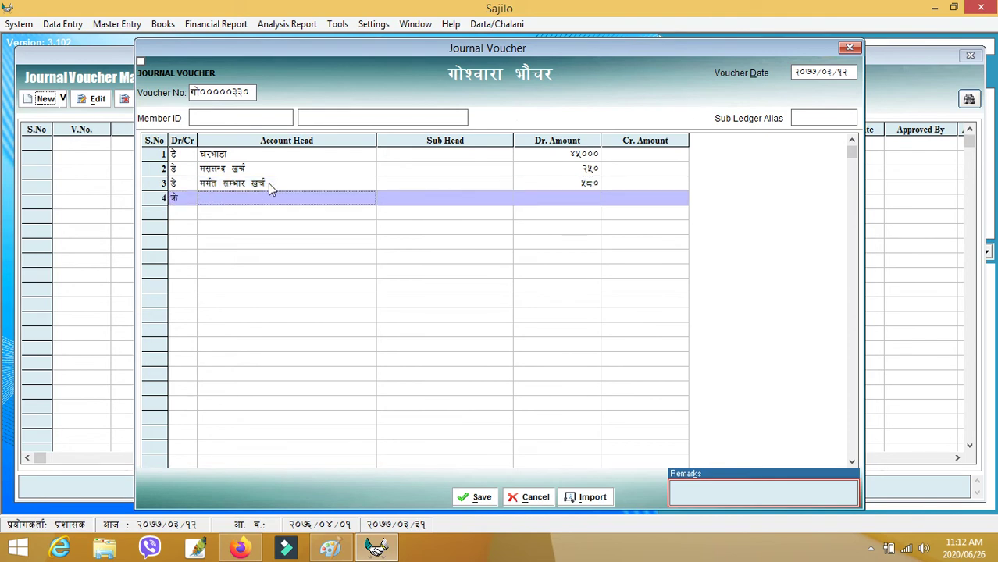
type("3")
key("Return")
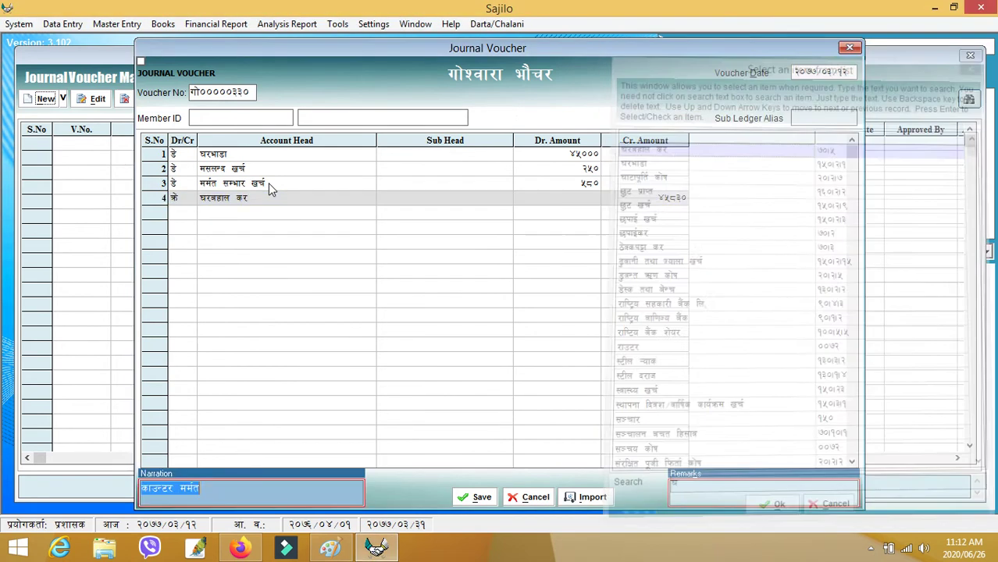
key("Return")
type("4500")
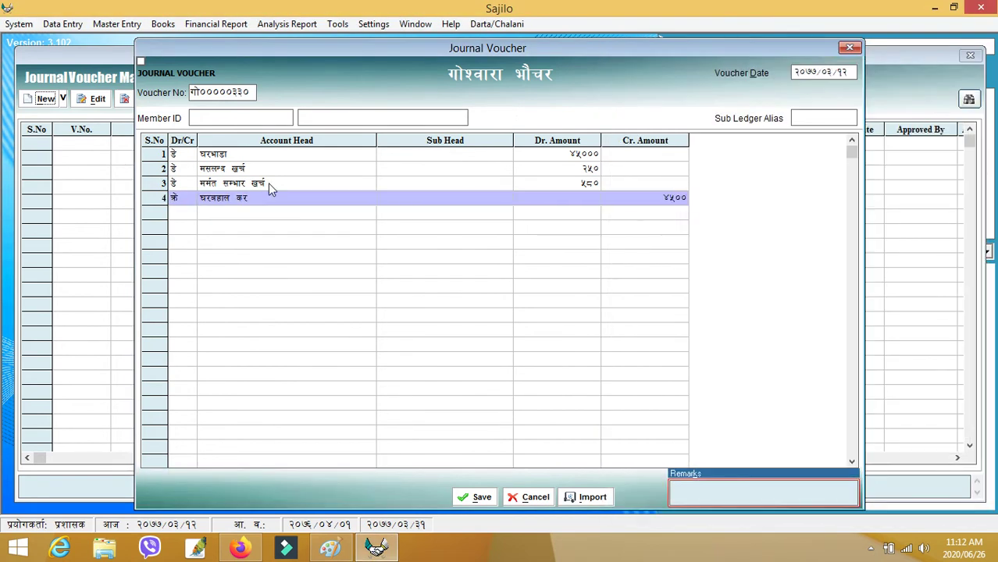
key("Return")
Add a credit line for नगद हिसाब with the remaining balance and finish the voucher's line entries
key("Return")
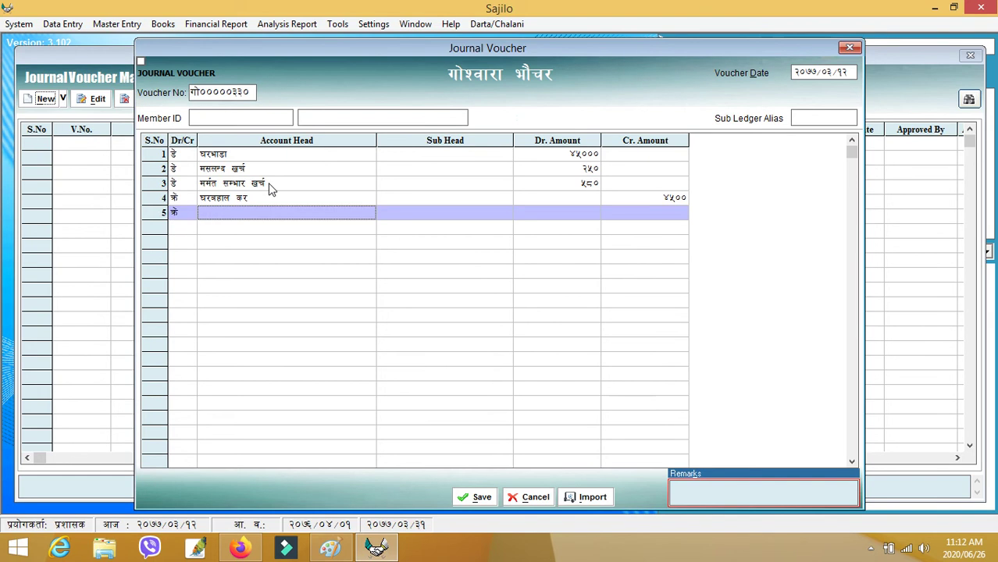
type("नगद")
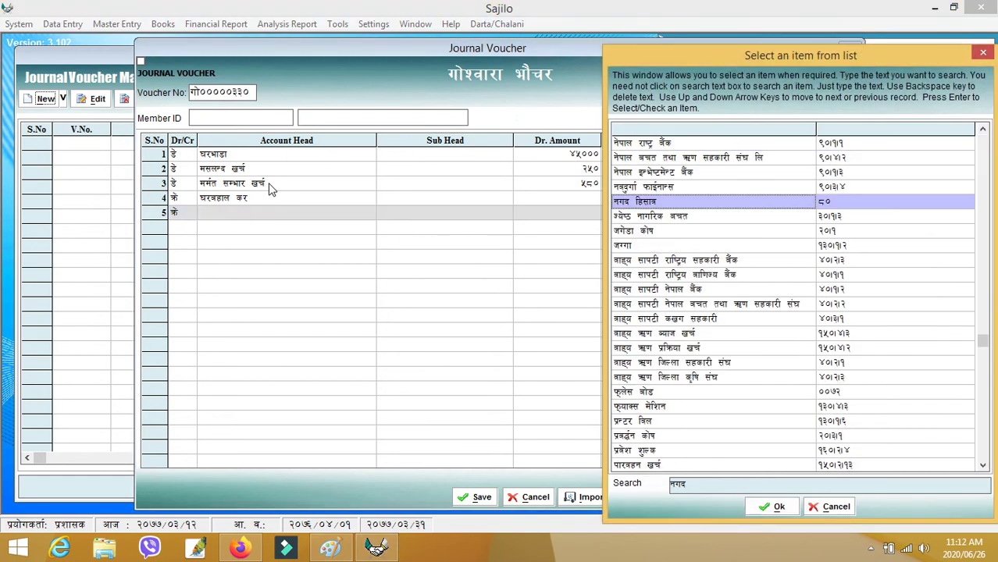
key("Return")
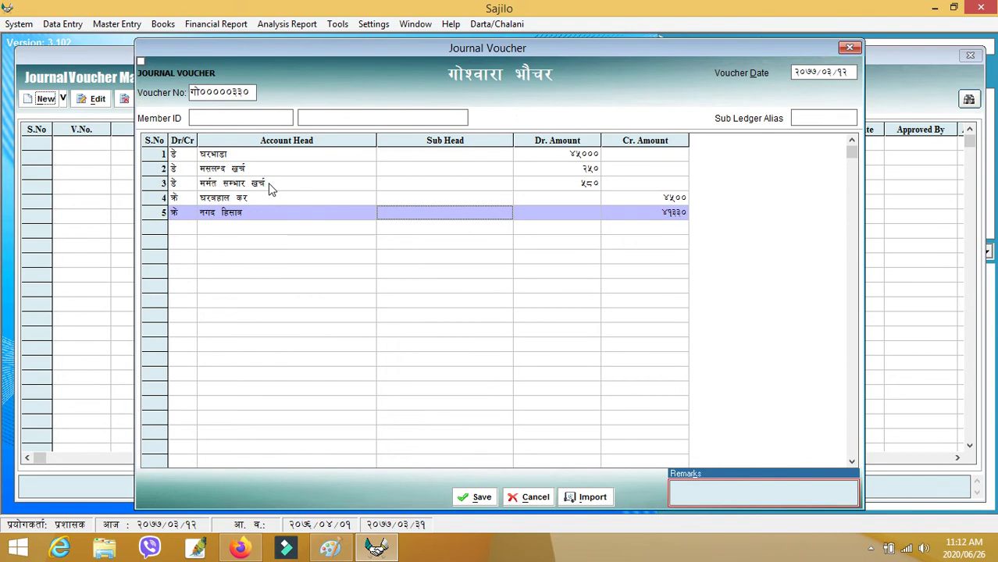
key("Return")
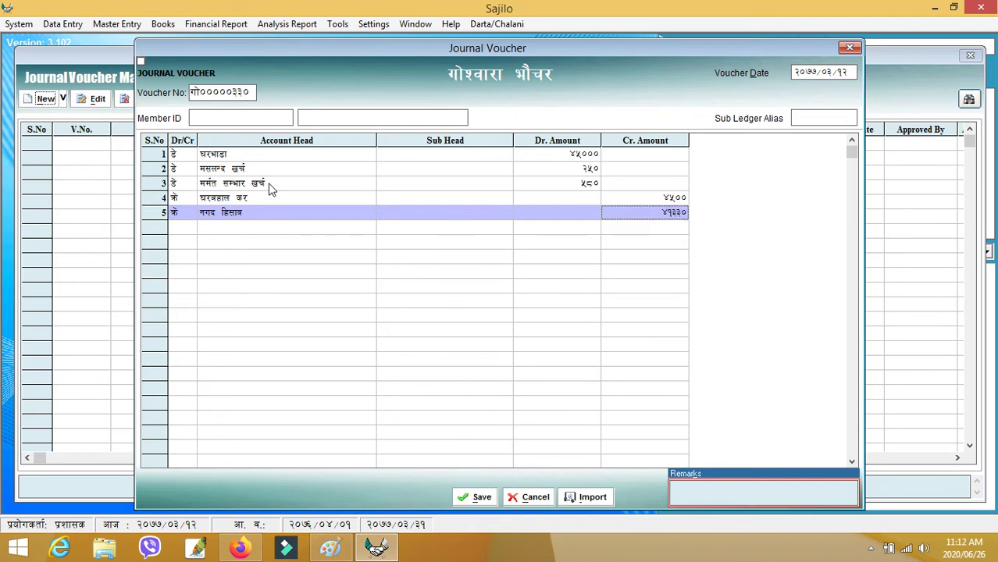
key("Return")
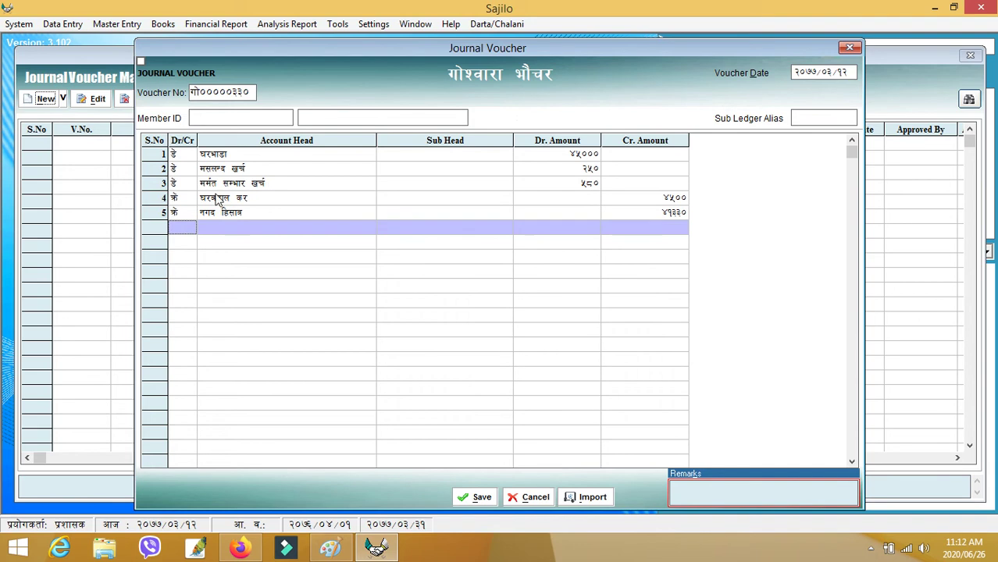
key("Return")
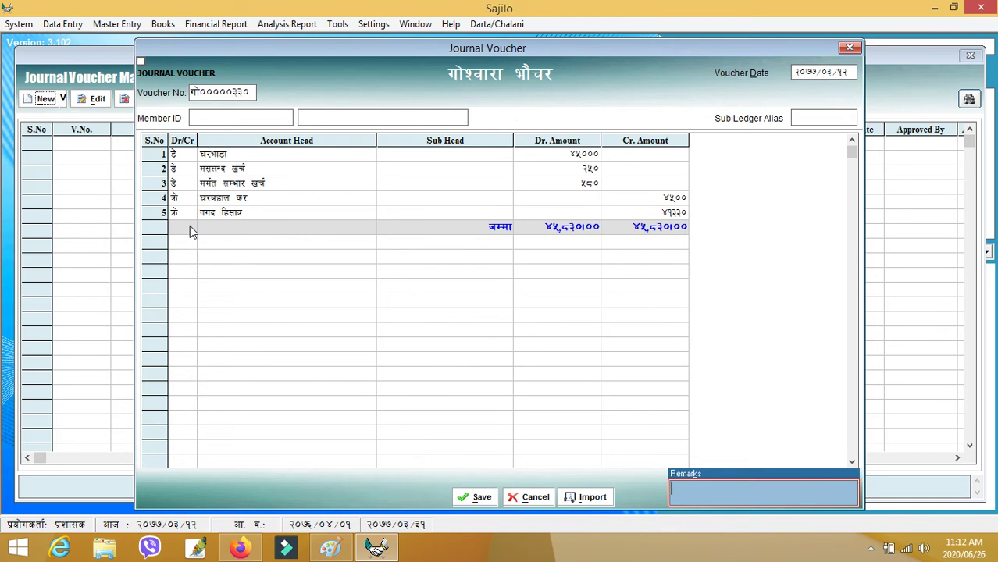
Enter "सम्बन्धित बिल मार्फत भूक्तानी गरियो ।" as the voucher's remarks
left_click(716, 490)
type("सम्बन्धित िबल मार्फत भु")
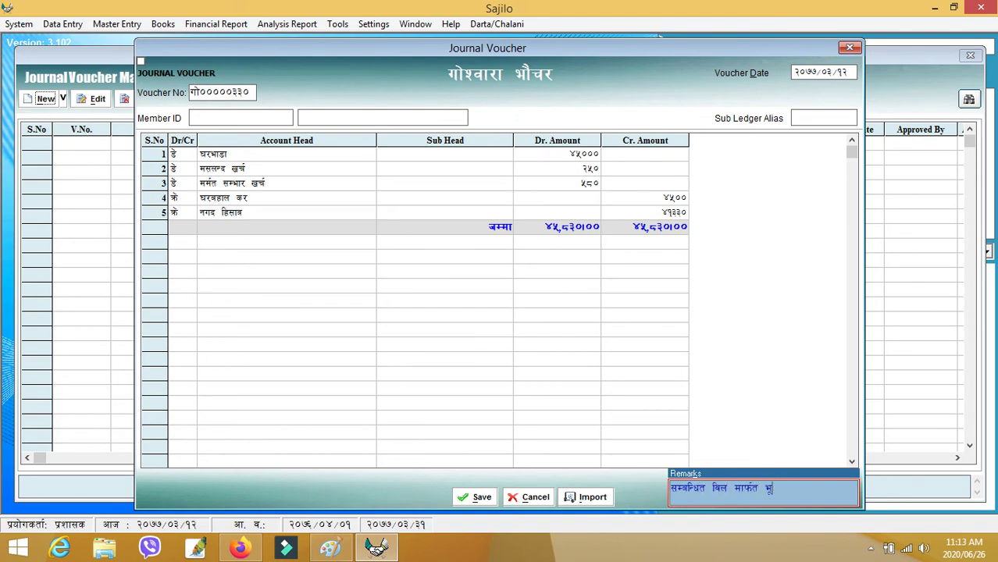
type("क्तानी गरियो ।")
Save the voucher and continue with another new record without printing the document
left_click(483, 498)
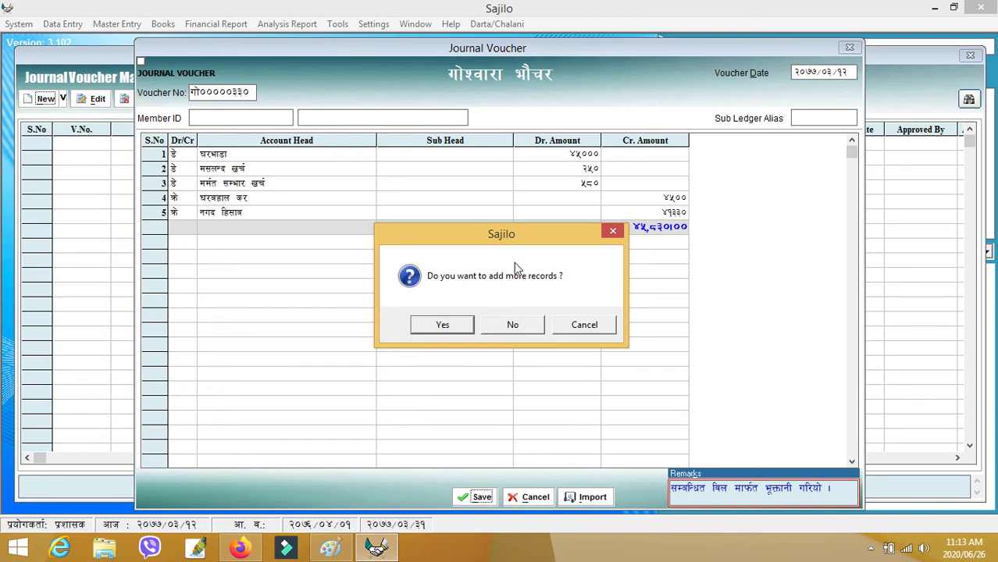
left_click(461, 324)
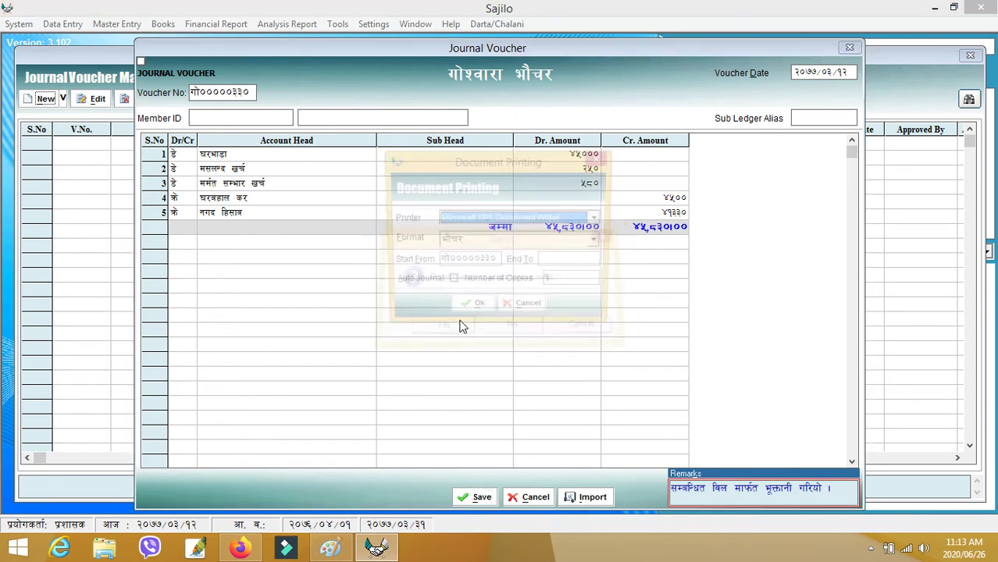
left_click(513, 313)
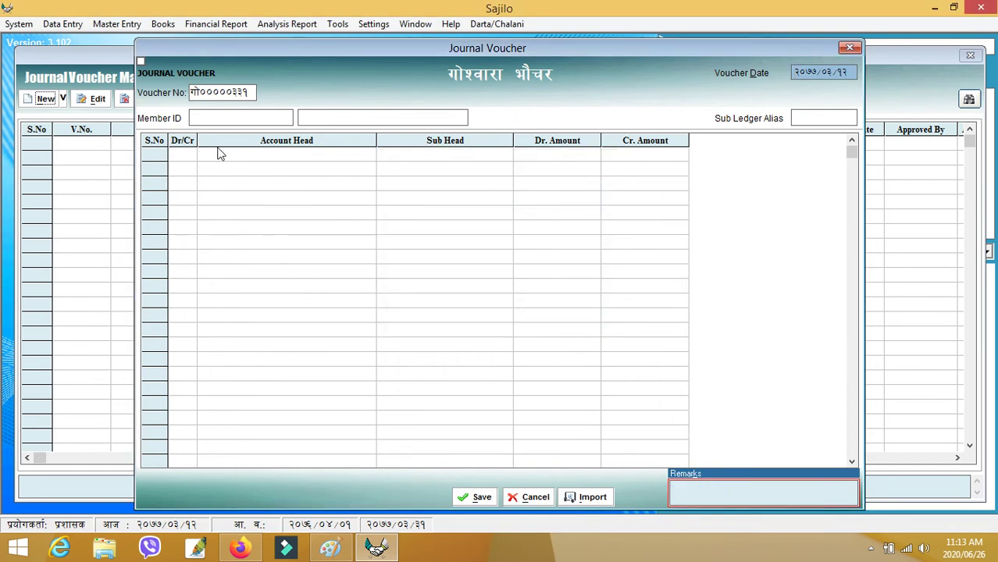
Add a debit line for कर्मचारी तलब with an amount of १५०००
left_click(181, 156)
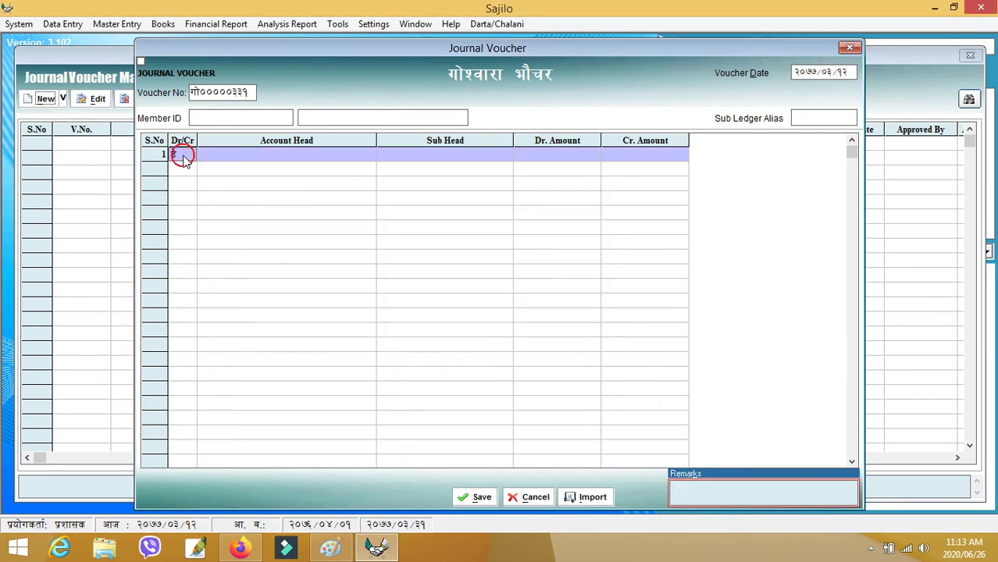
left_click(231, 159)
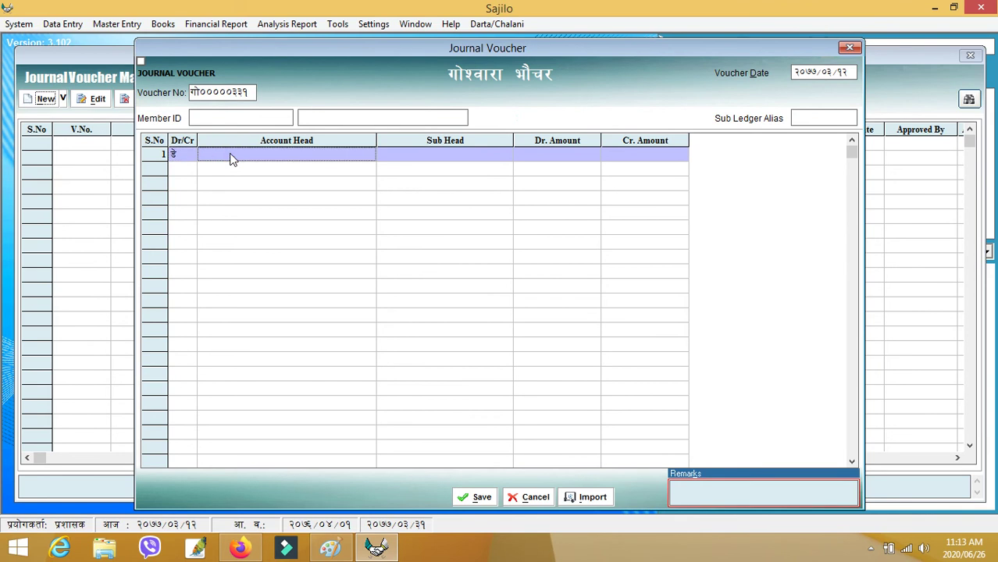
type("कम")
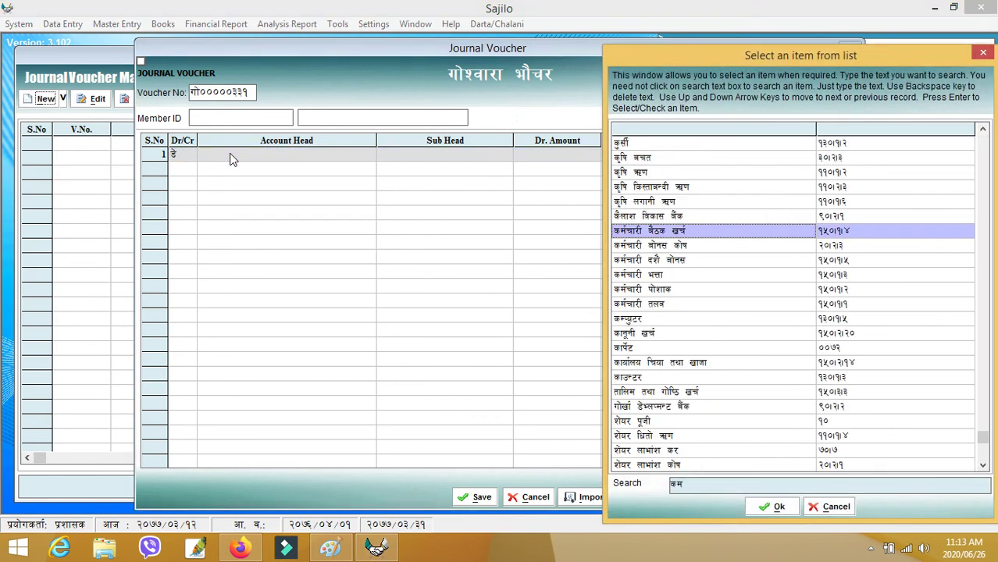
key("Up")
key("Down")
key("Down")
key("Down")
key("Down")
key("Down")
key("Down")
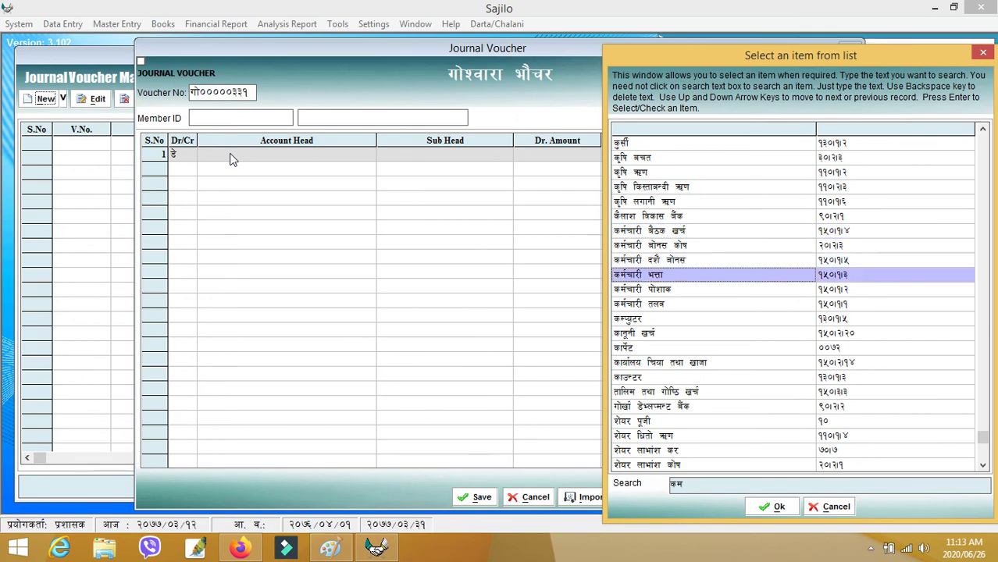
key("Return")
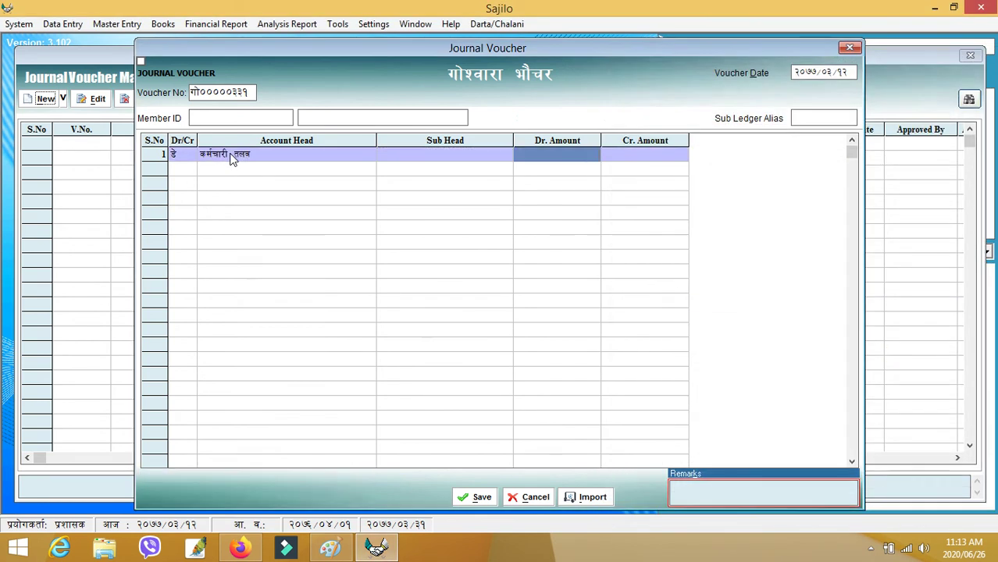
type("१५०00")
key("Return")
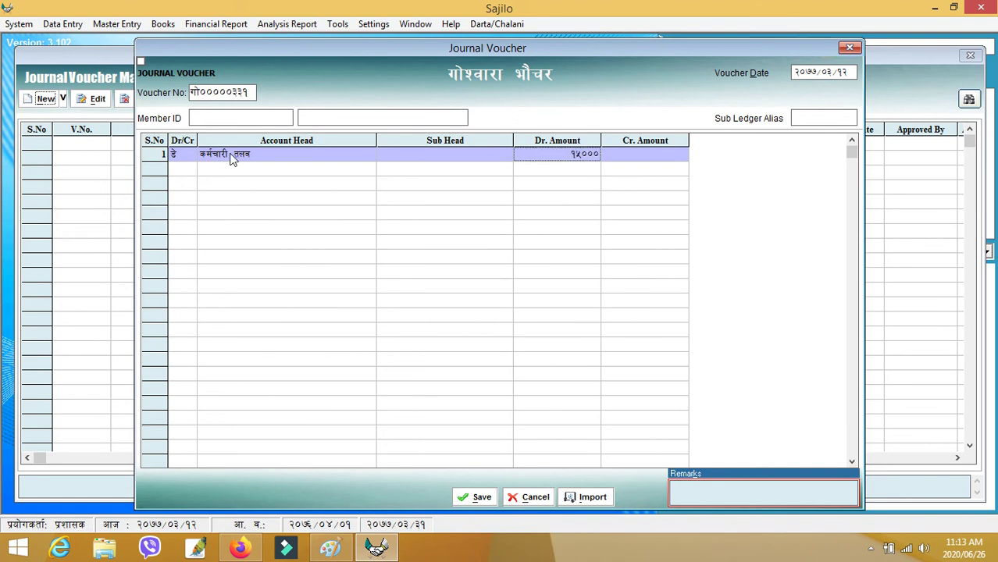
key("Return")
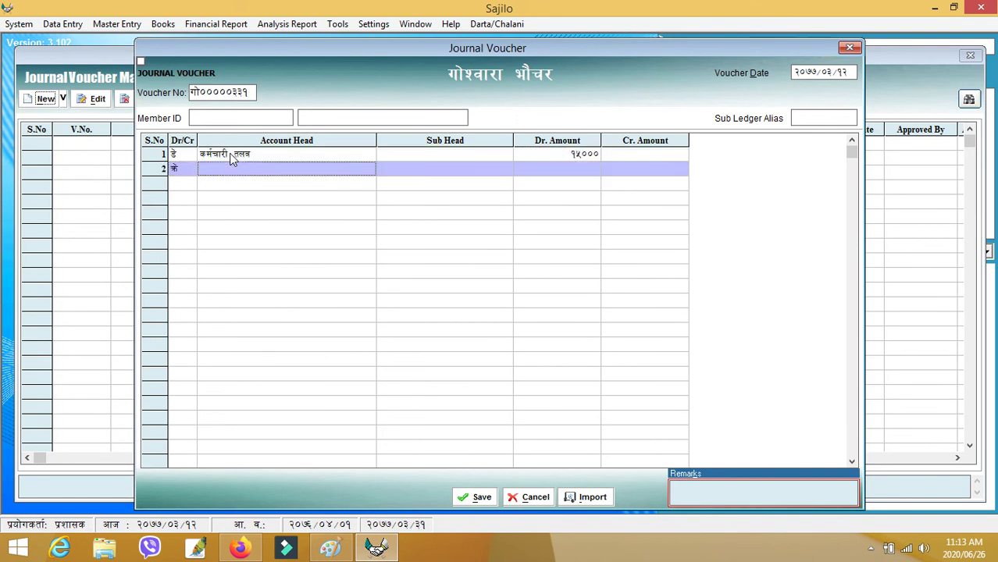
Add a credit line for सामाजिक सुरक्षा कर with an amount of १५०
type("सा")
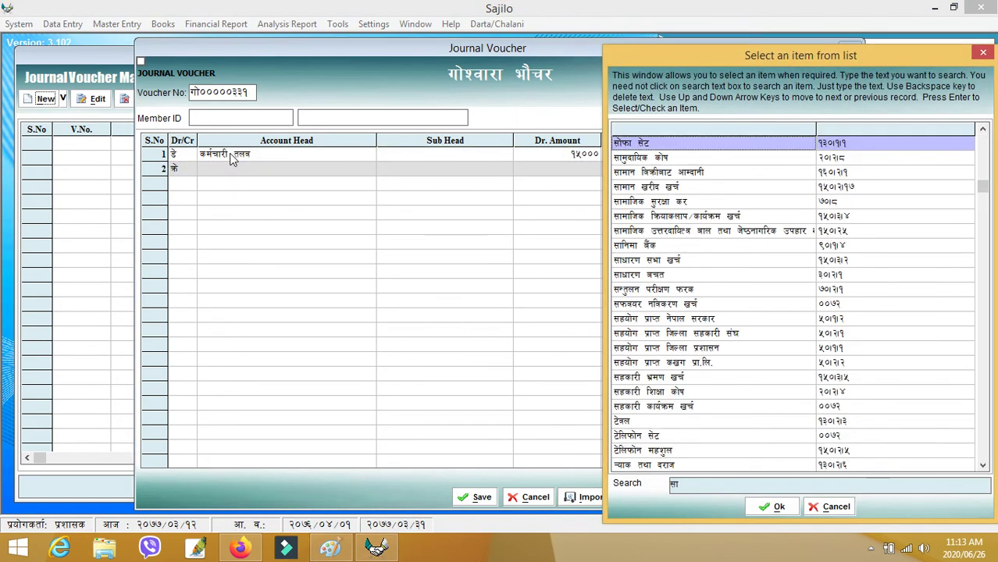
type("माजिक")
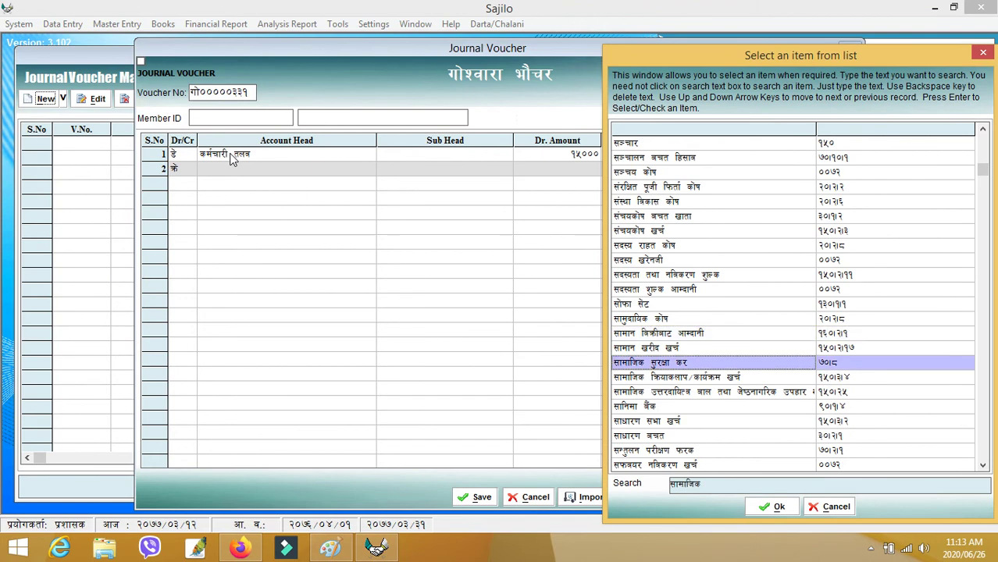
key("Return")
key("Return")
type("१५०")
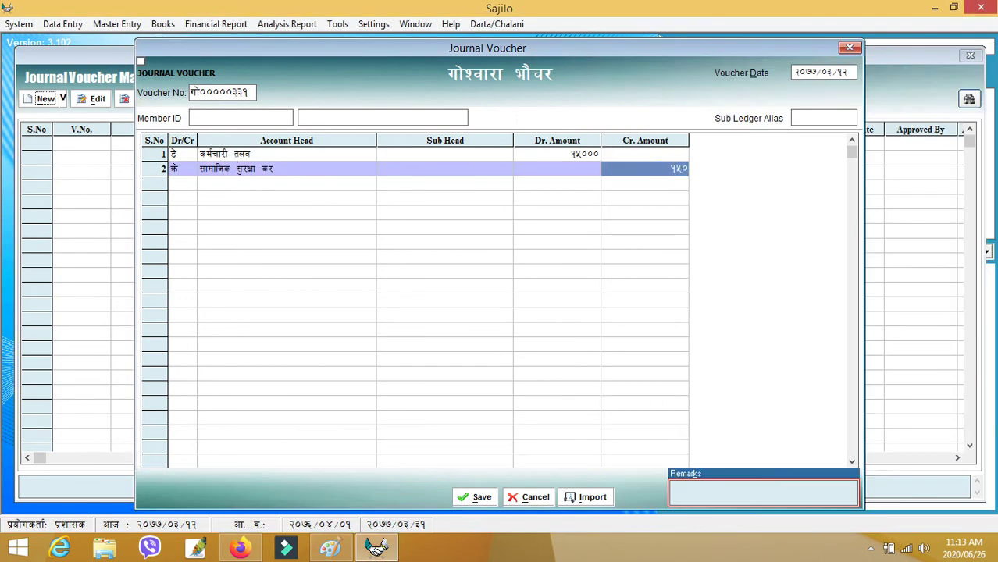
key("Return")
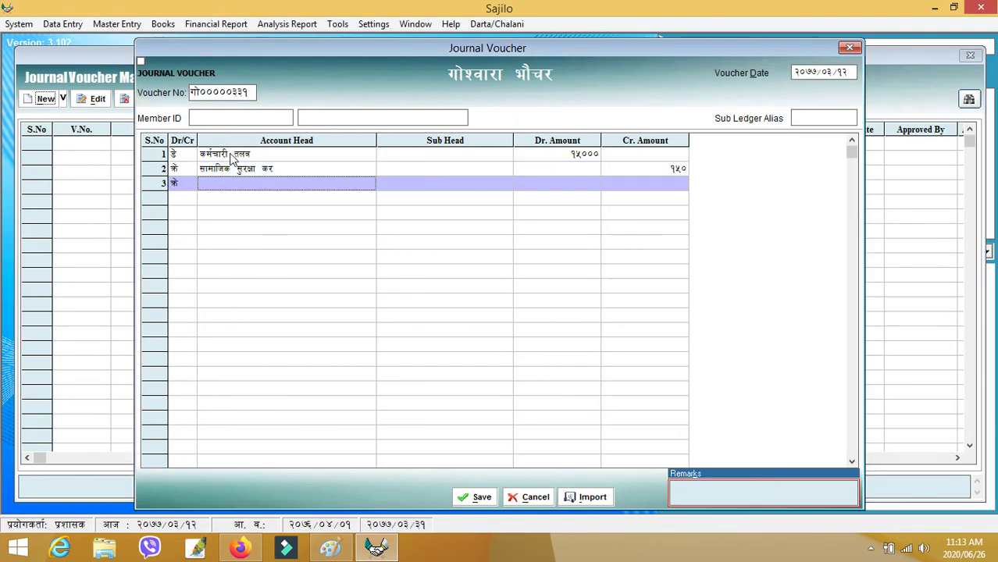
type("साधार")
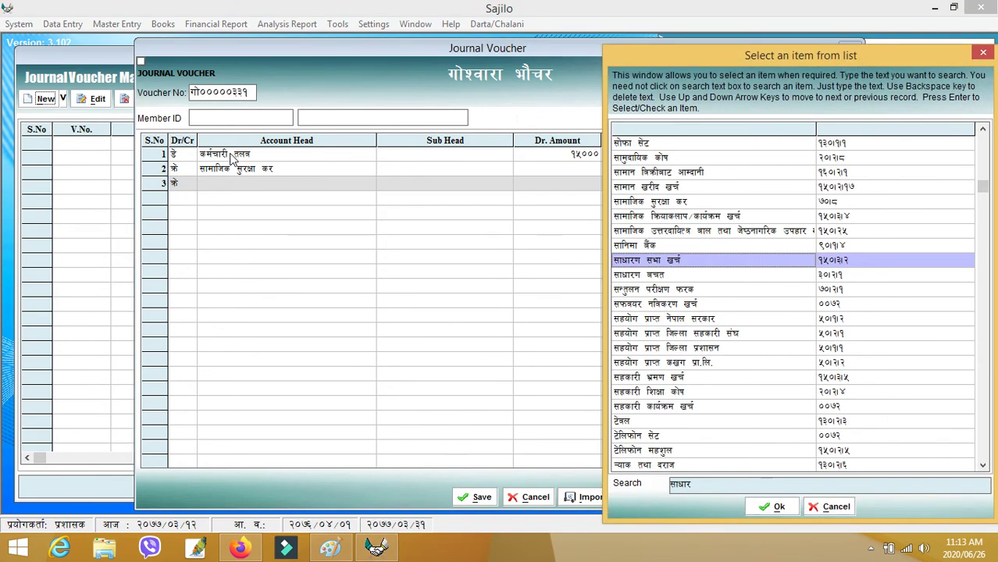
key("BackSpace")
key("BackSpace")
key("BackSpace")
key("BackSpace")
key("BackSpace")
Add a credit line for मासिक बचत with the remaining balance
type("मासिक")
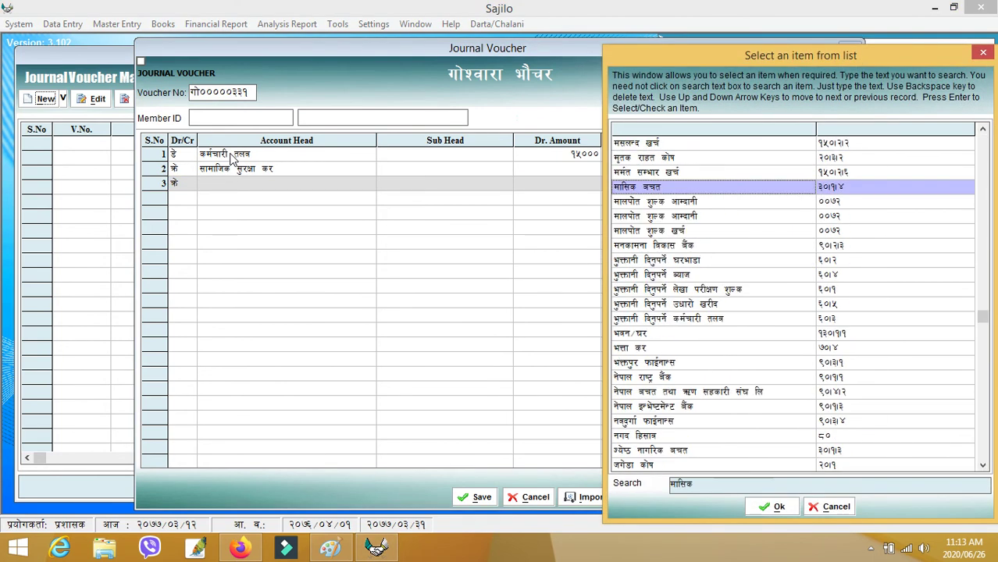
key("Return")
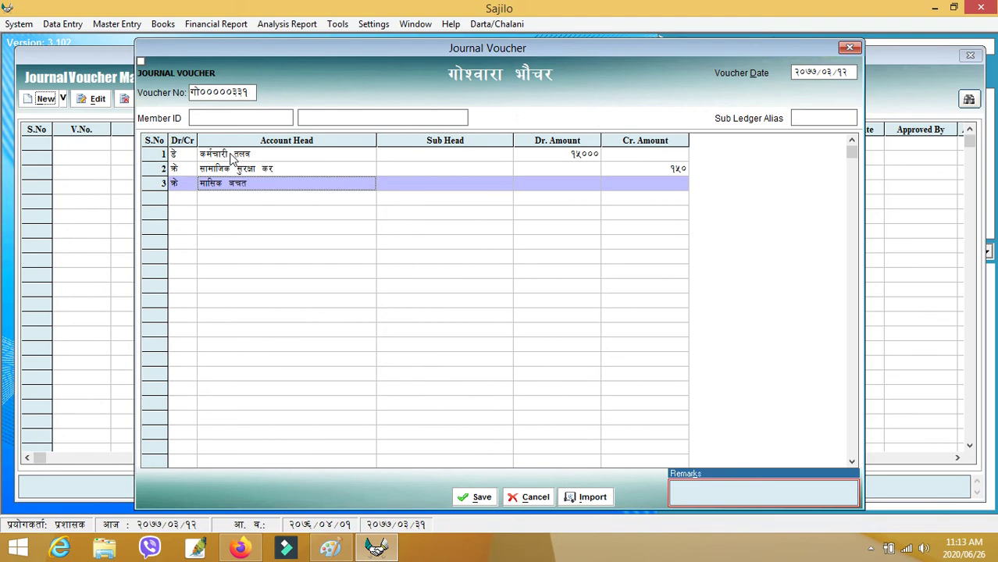
key("Return")
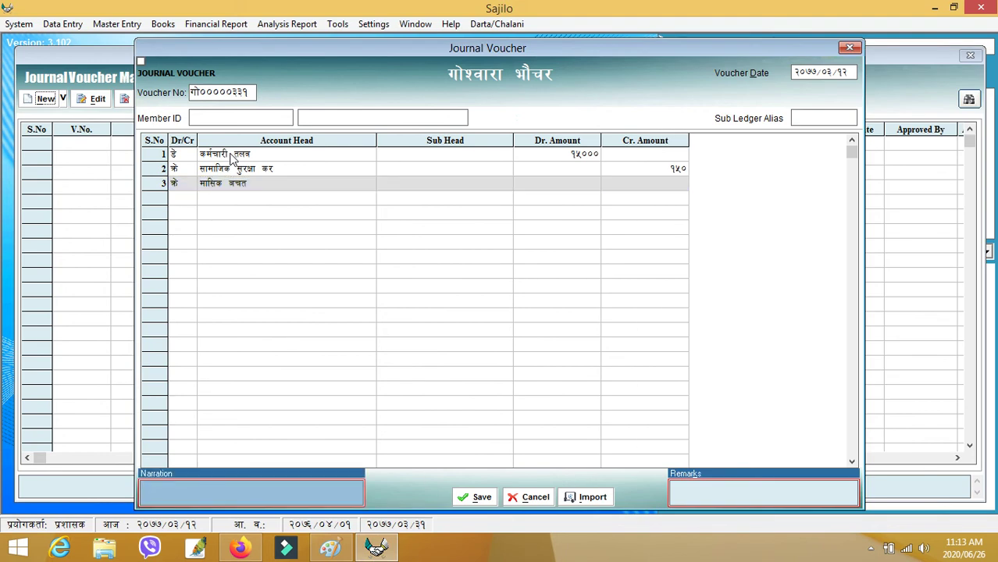
key("Return")
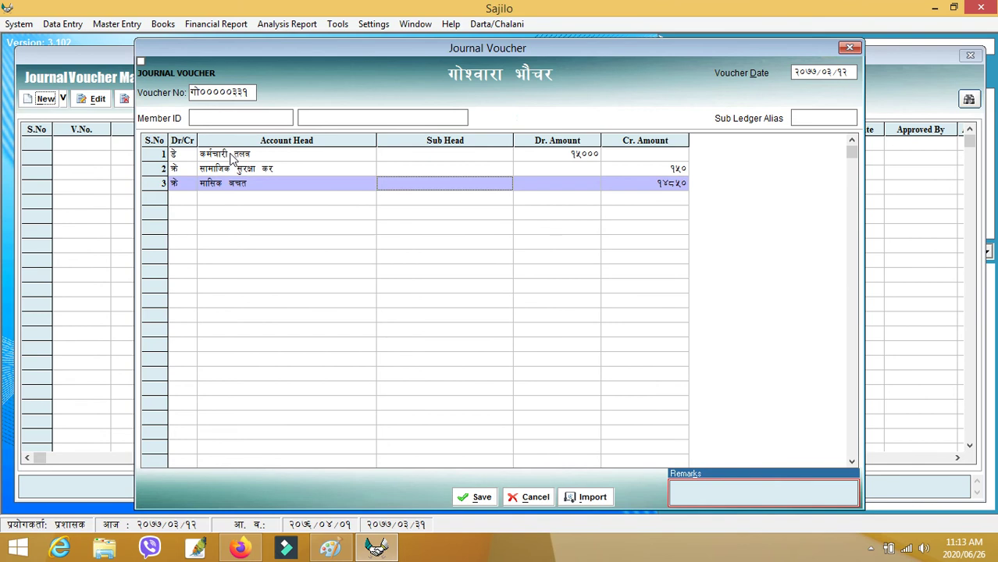
Set the employee's second listed account as the sub head of the मासिक बचत line and finish the voucher's line entries
key("Return")
type("बिश्वर")
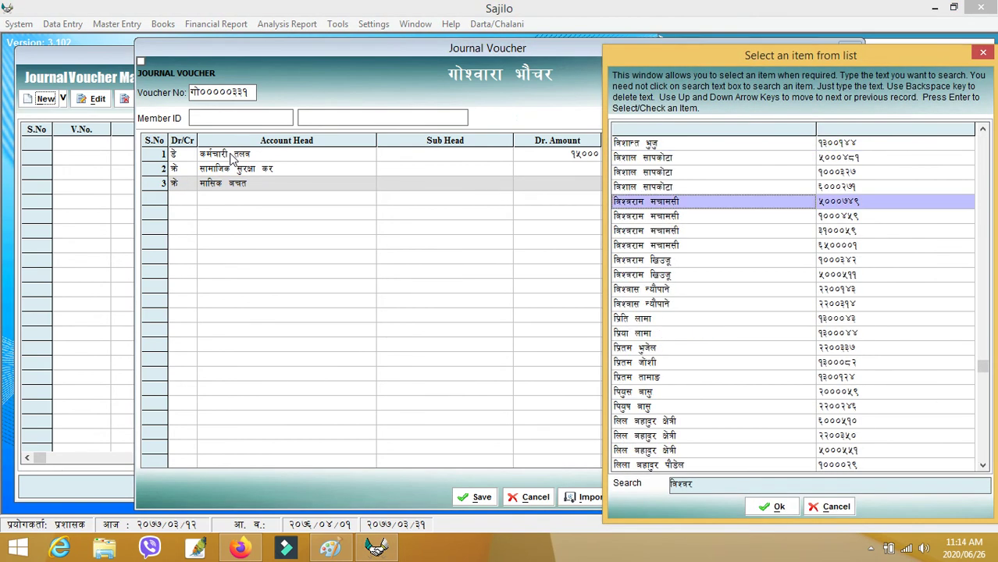
key("Down")
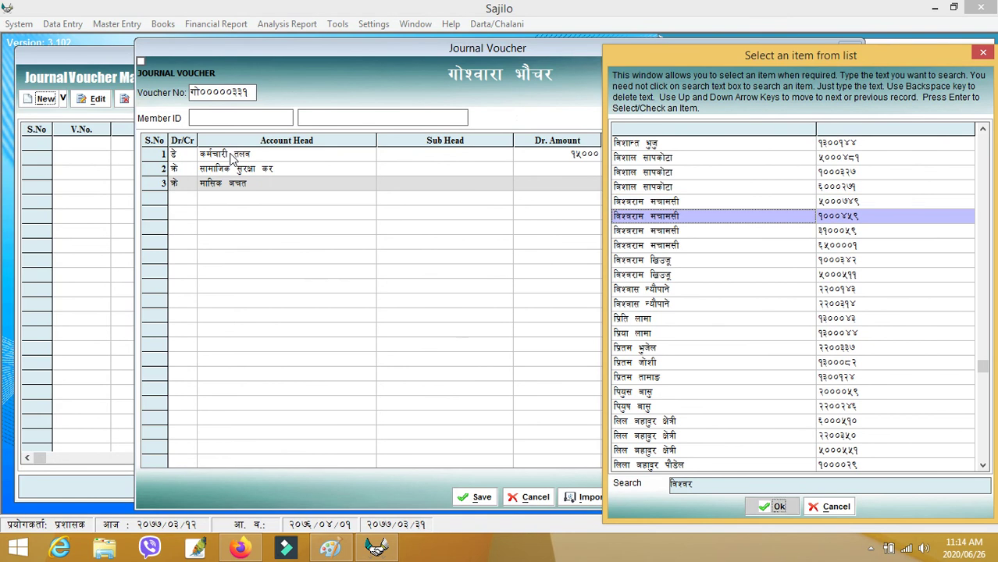
key("Return")
key("Return")
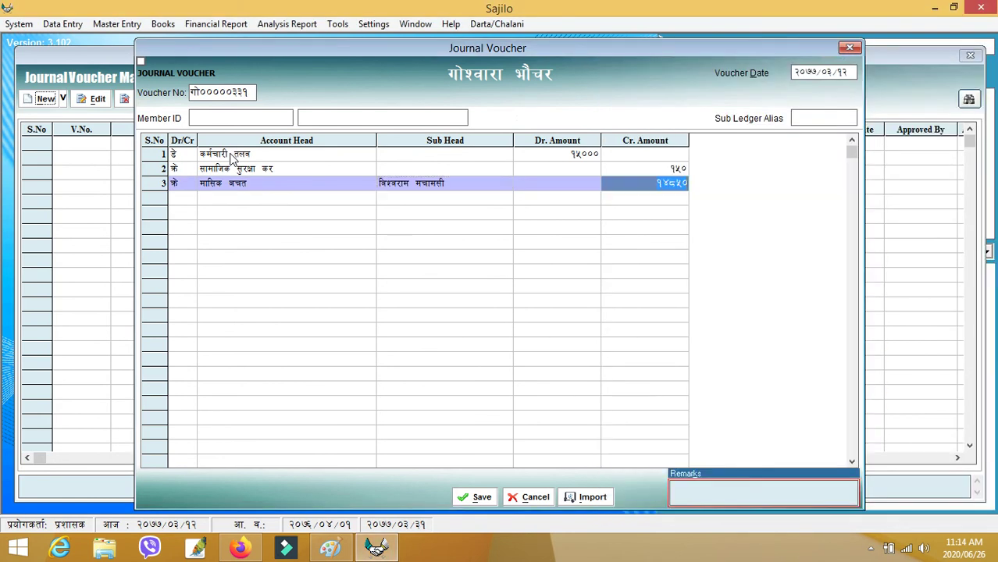
key("Return")
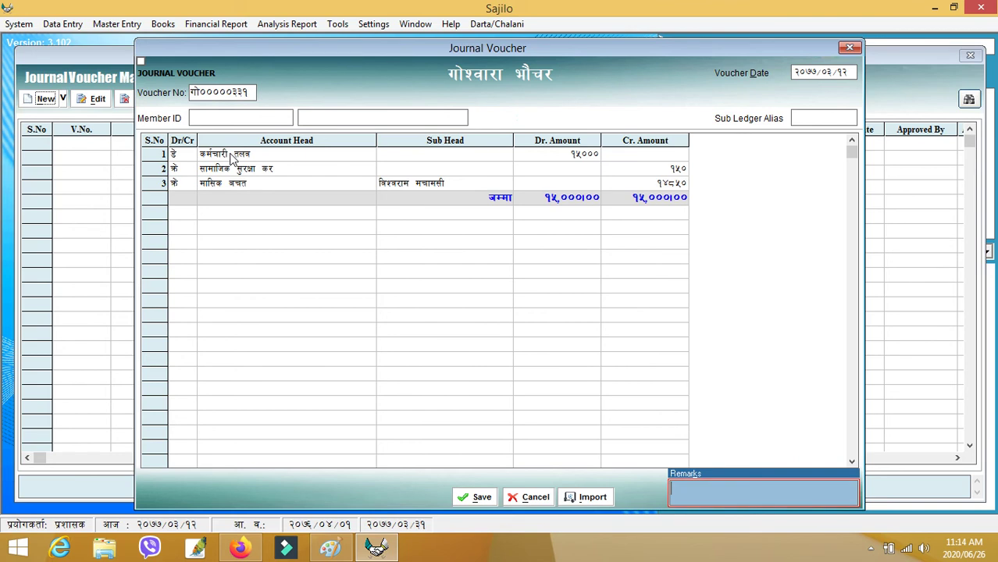
Enter "तलब सम्बन्धित खातामा जम्मा गरियो ।" as the voucher's remarks and save the voucher without adding more records
type("तलब सम्ब")
type("नि")
type("्धित खातामा ")
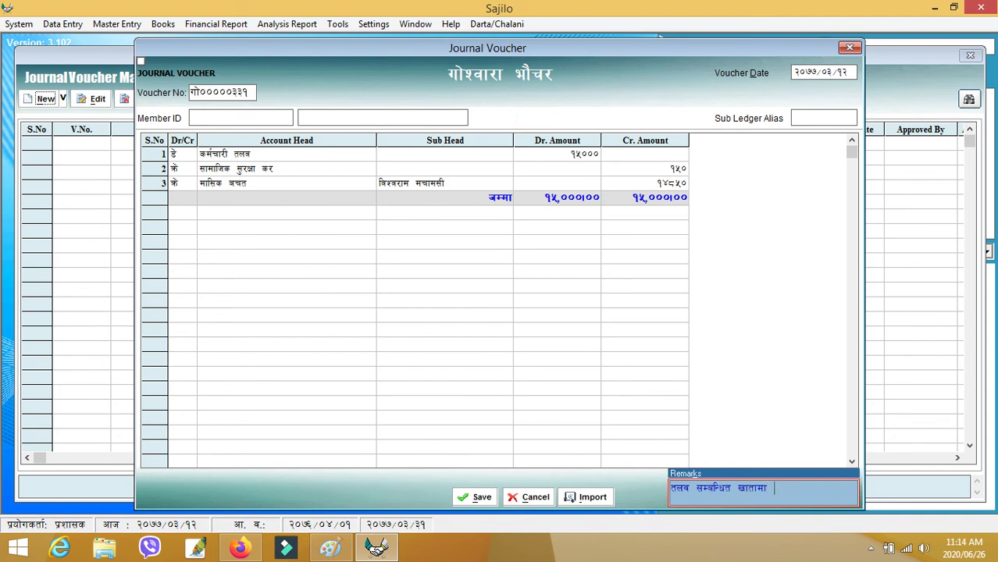
type("जम्मा गरिइ")
type("ो ।")
left_click(475, 498)
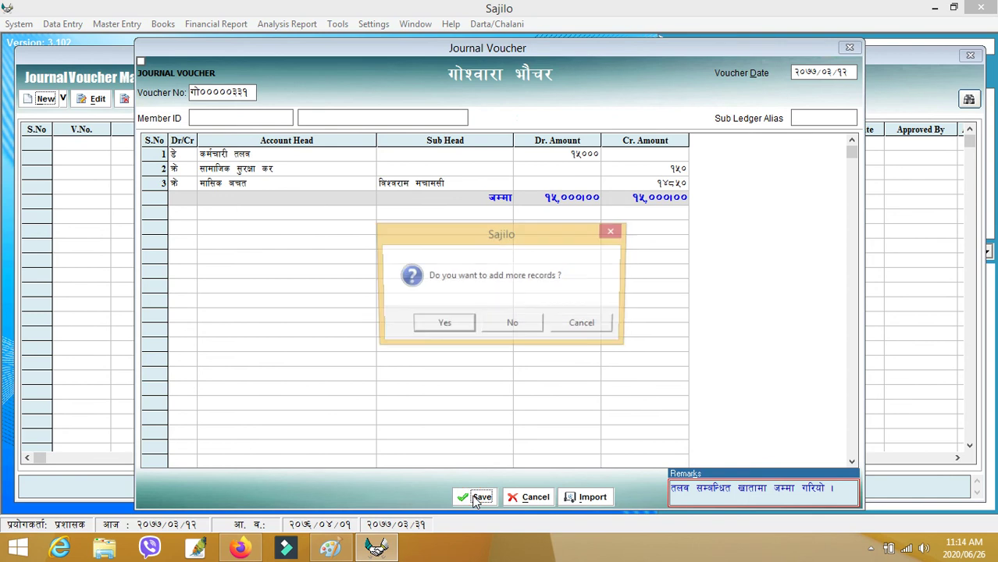
left_click(510, 327)
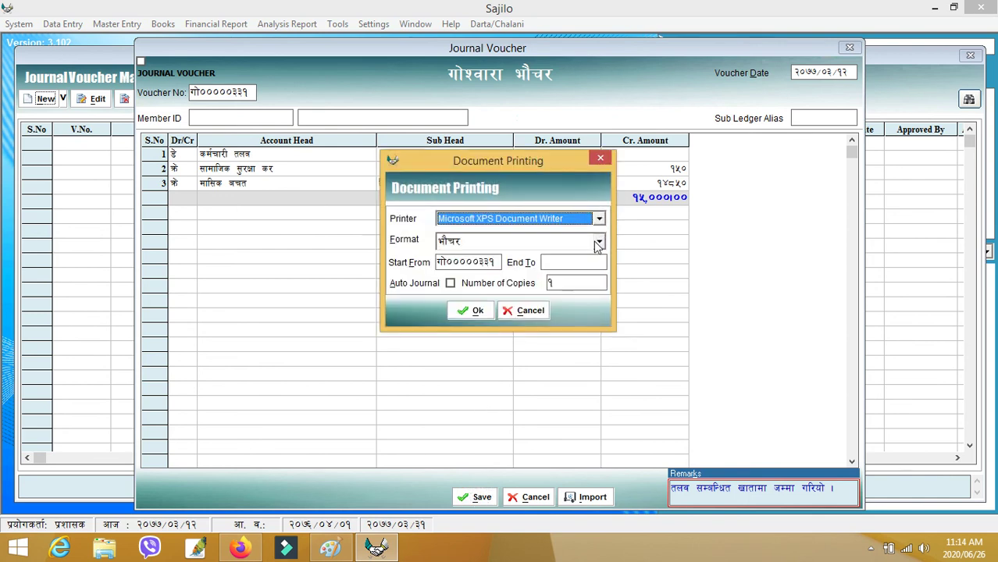
Print the voucher with Microsoft XPS Document Writer to Local Disk (D:), replacing the existing vou.oxps file
left_click(469, 313)
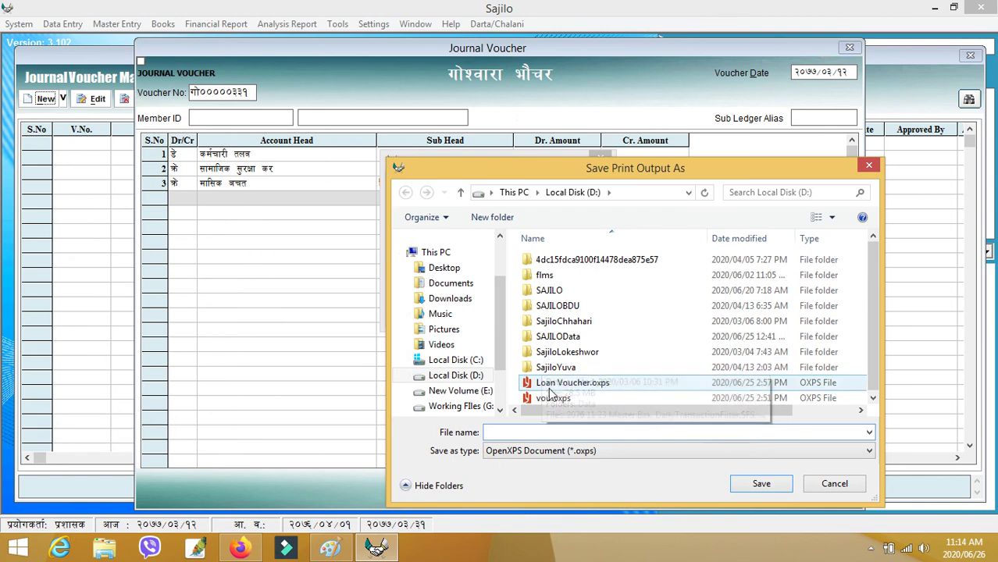
left_click(547, 399)
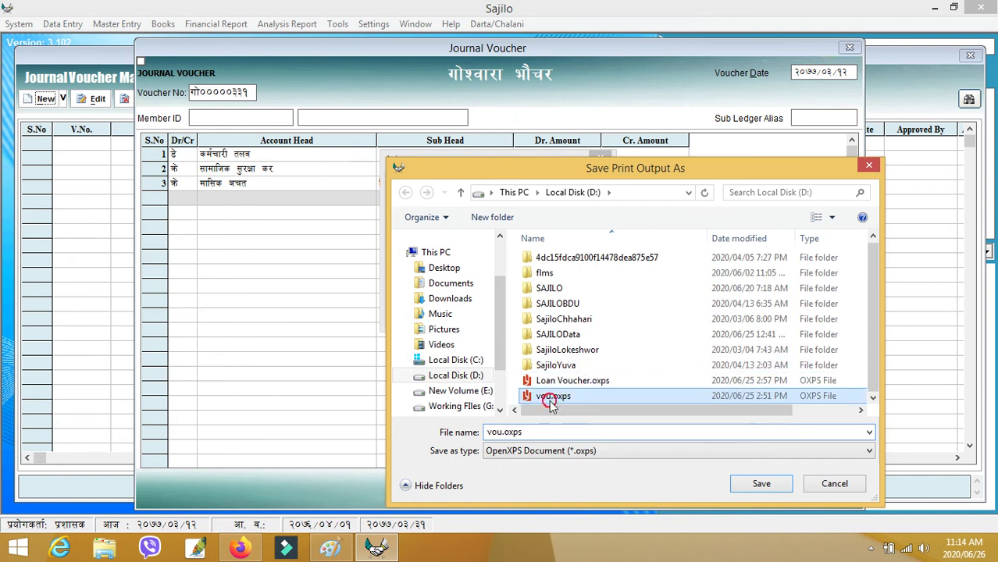
left_click(761, 484)
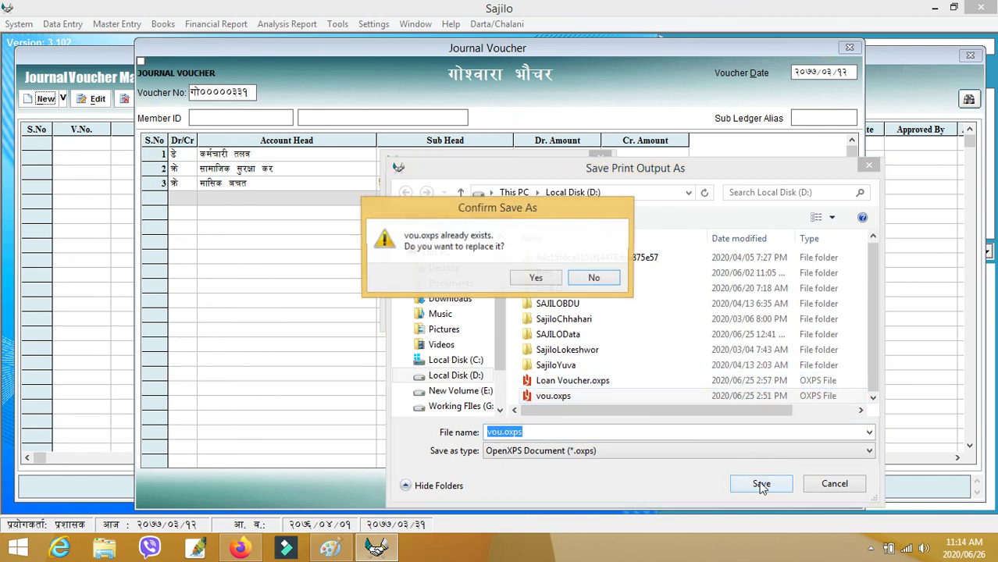
left_click(542, 279)
Open vou.oxps from Local Disk (D:) in File Explorer and review the printed voucher's line entries, totals and remarks
key("super+e")
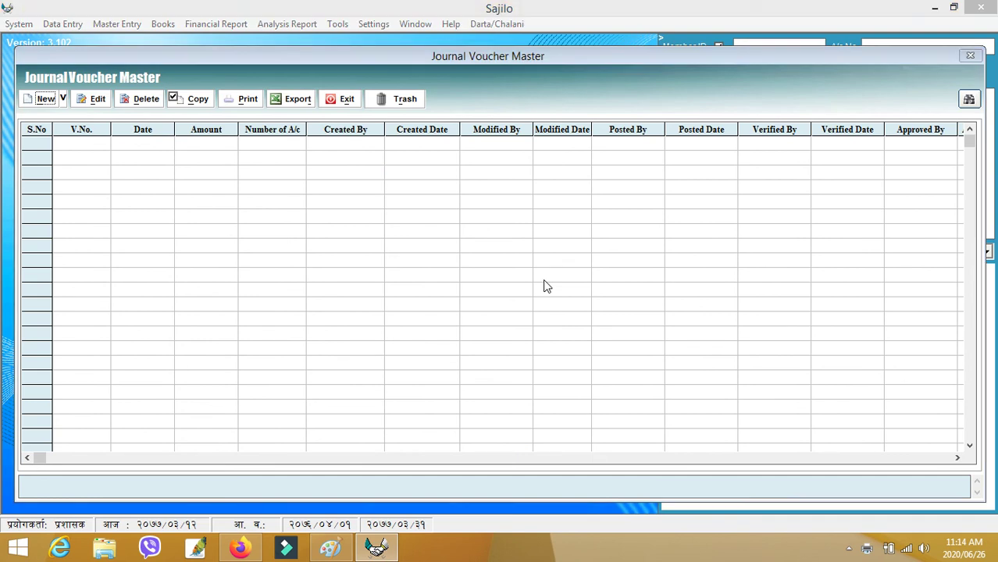
left_click(405, 267)
double_click(406, 269)
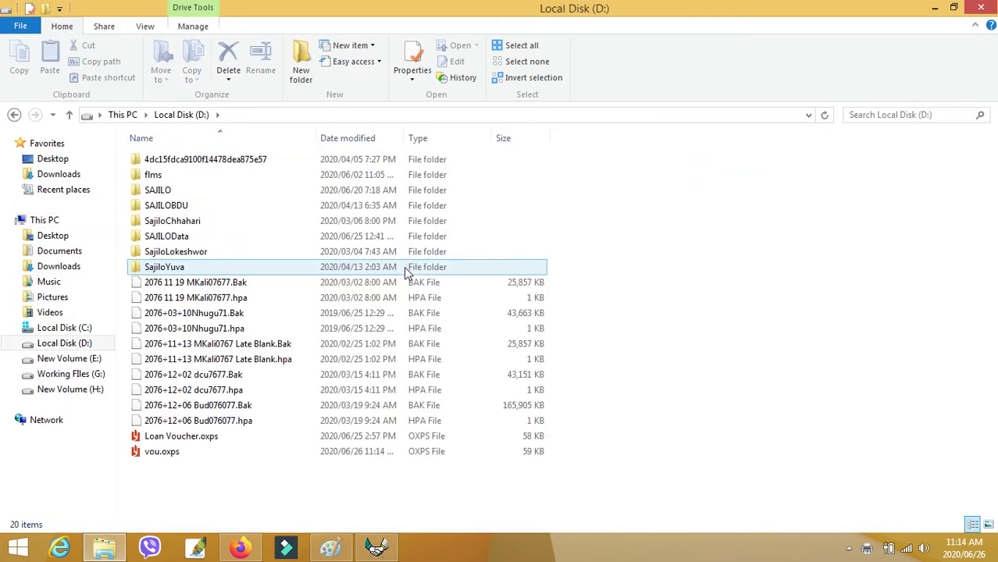
double_click(173, 452)
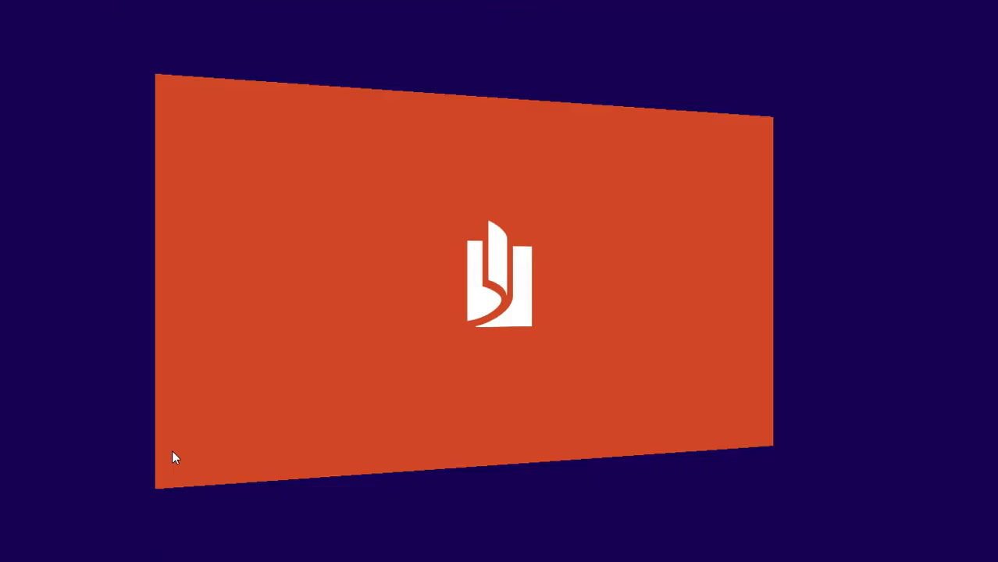
scroll(172, 450, "down", 3)
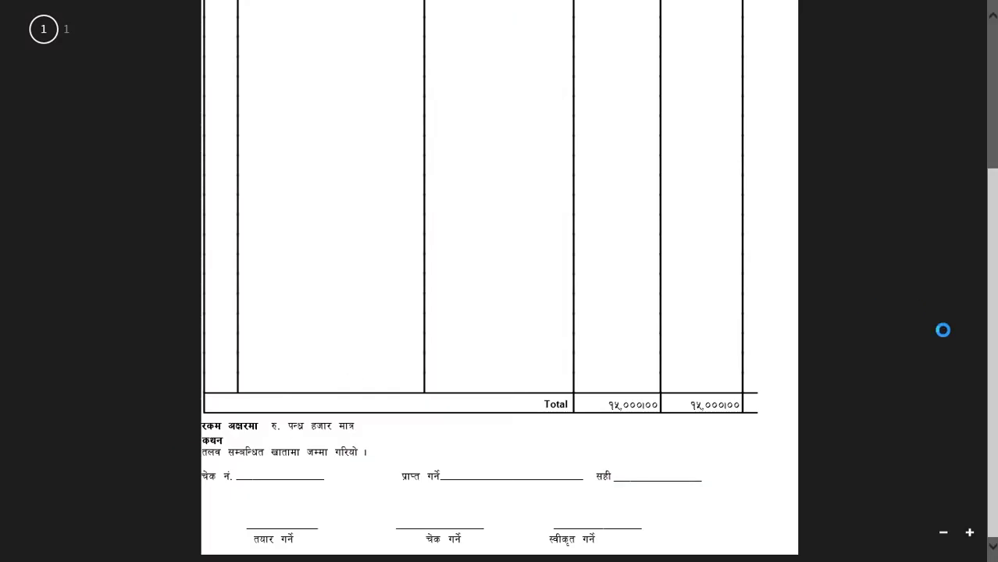
left_click_drag(992, 320, 989, 148)
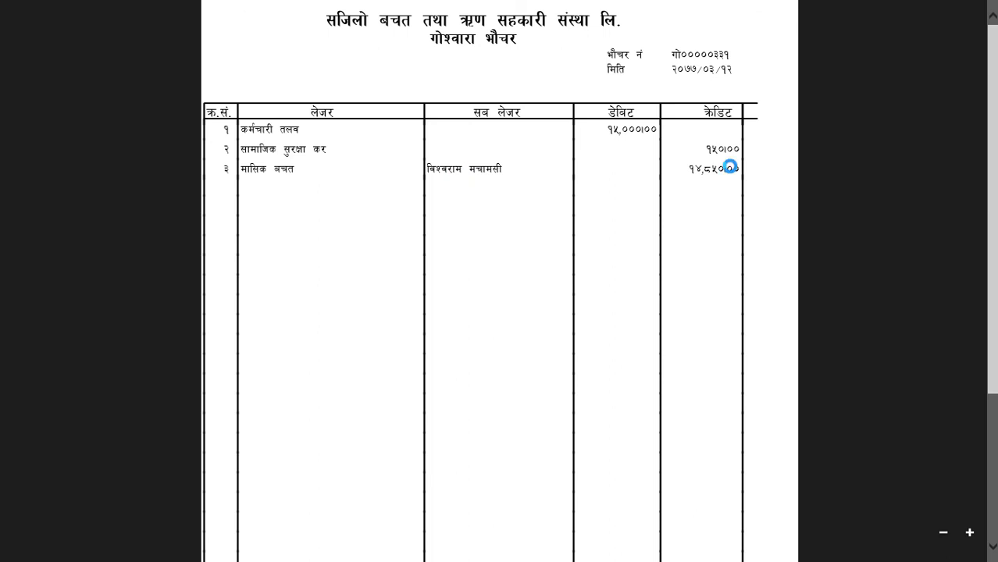
mouse_move(992, 156)
left_mouse_down()
mouse_move(991, 313)
mouse_move(992, 168)
left_mouse_up()
Close the printed voucher, the Local Disk (D:) window and the Journal Voucher Master in Sajilo
key("alt+F4")
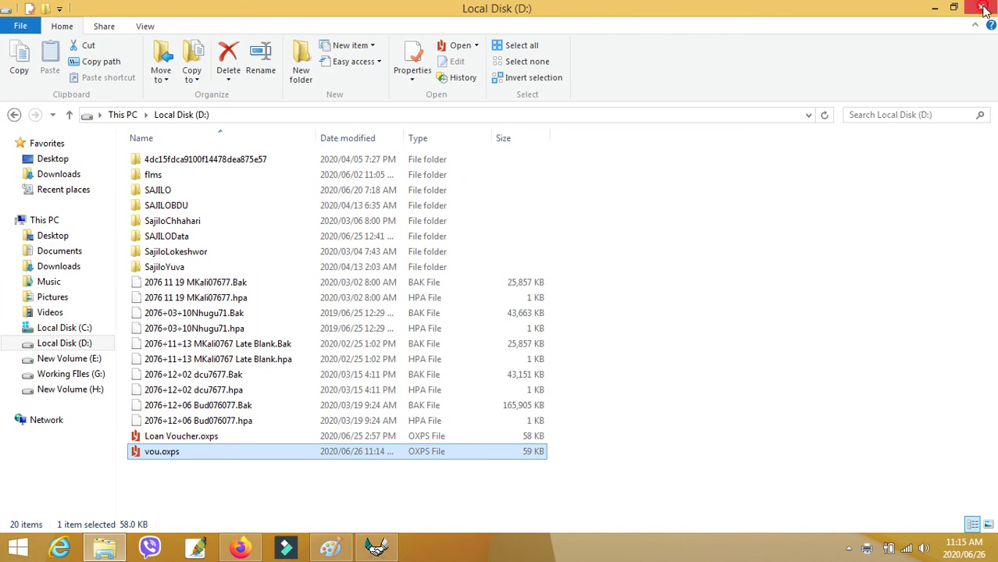
left_click(983, 8)
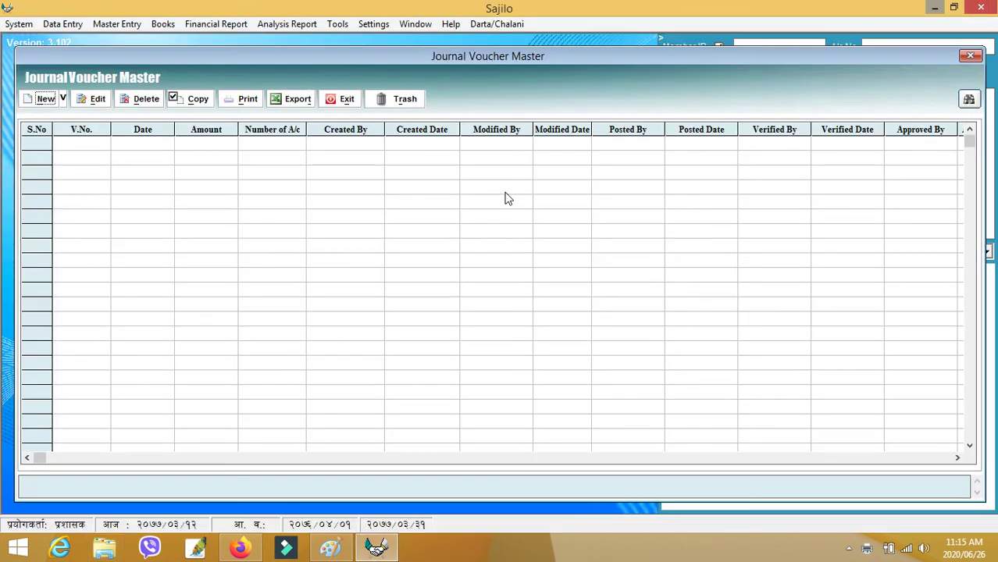
left_click(971, 57)
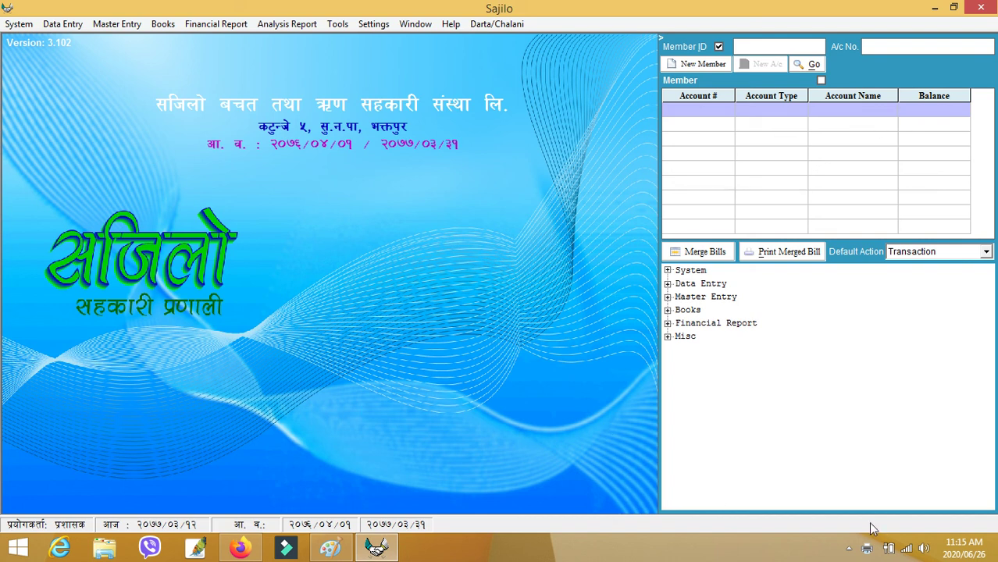
left_click(849, 549)
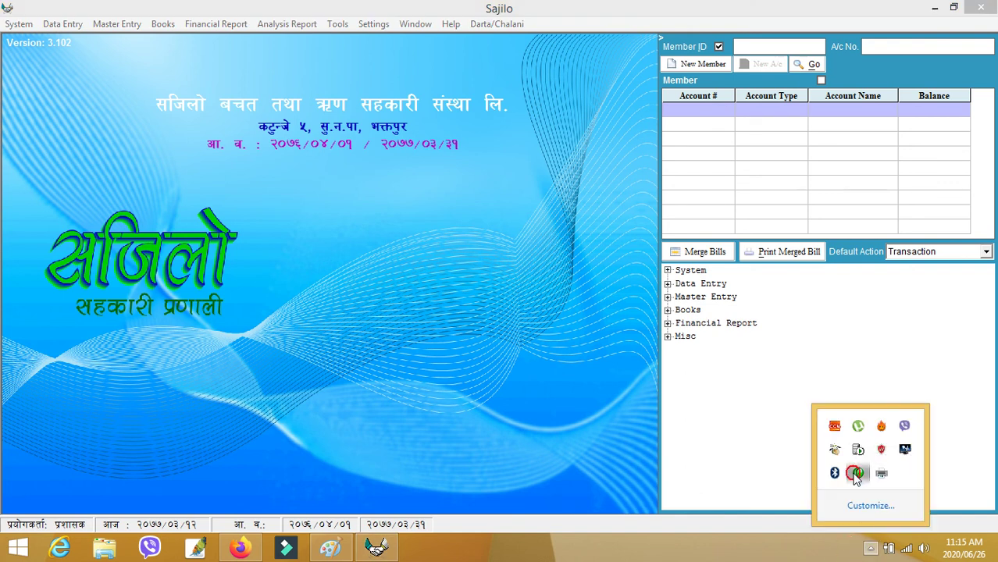